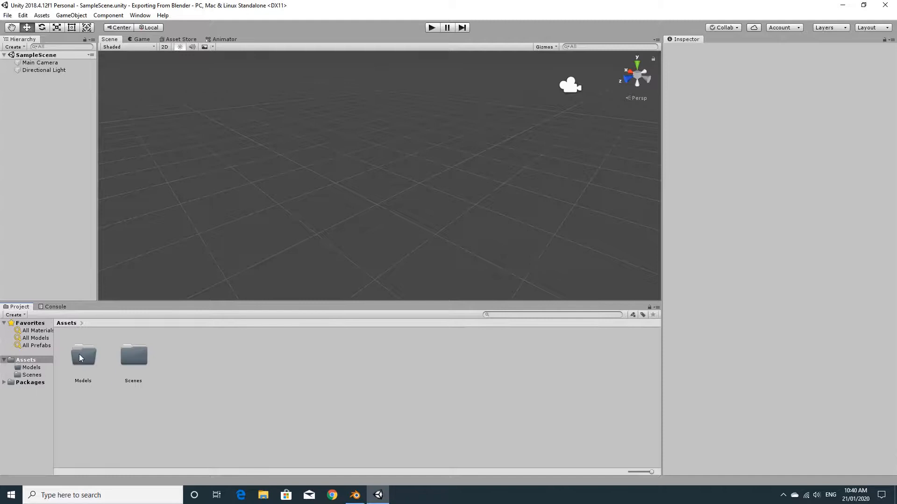
Switch to Blender and delete the default cube from the scene
click(81, 358)
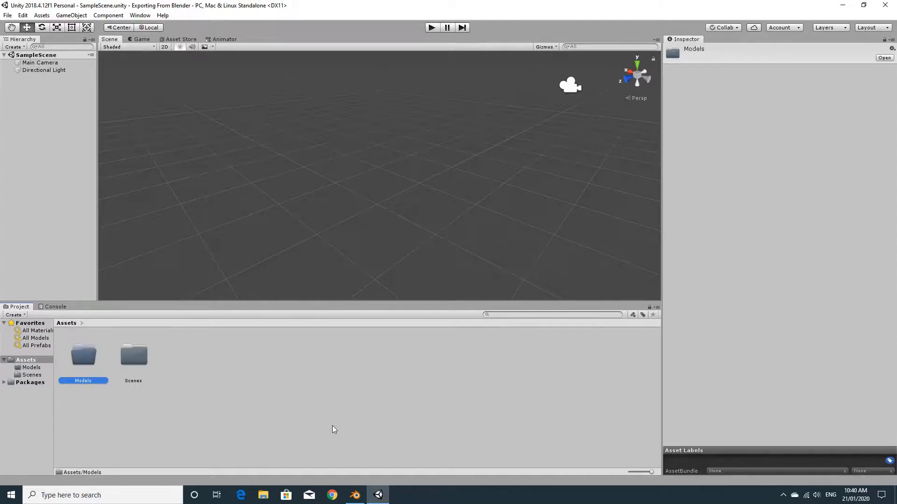
click(355, 495)
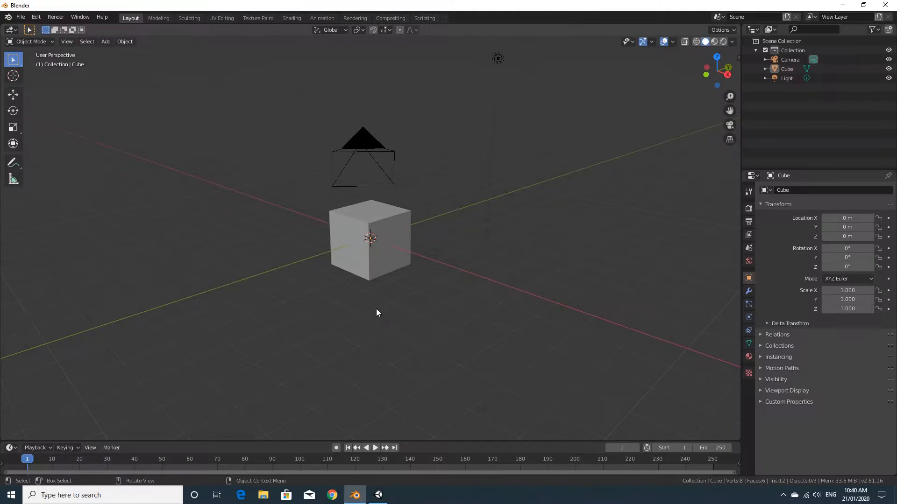
middle_drag(331, 332, 347, 329)
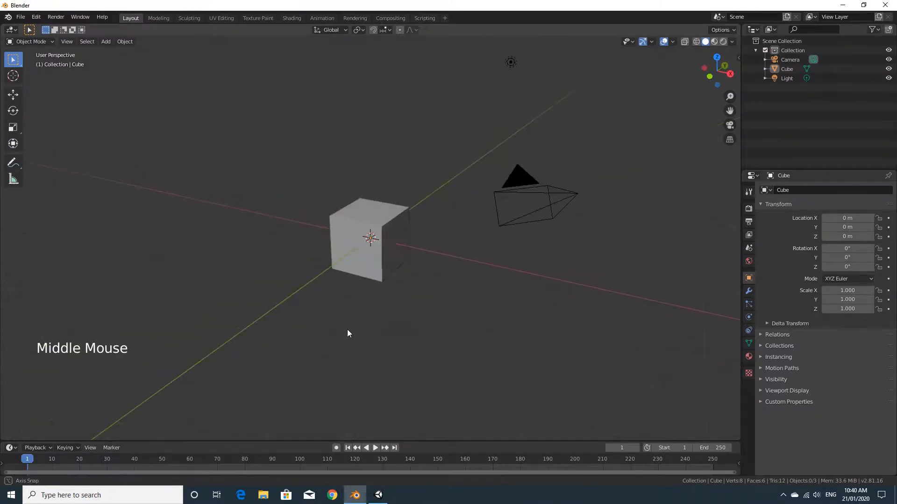
click(349, 229)
key(Delete)
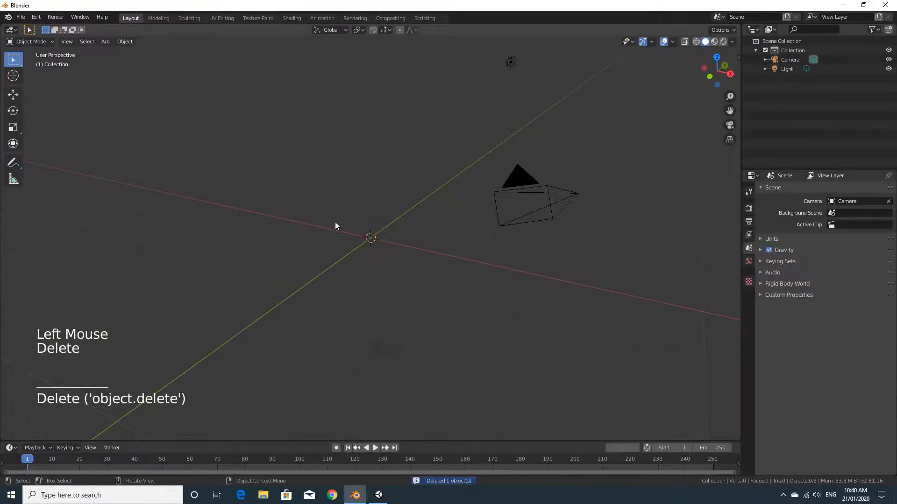
Add a monkey mesh at the scene origin and activate the Move tool
click(104, 43)
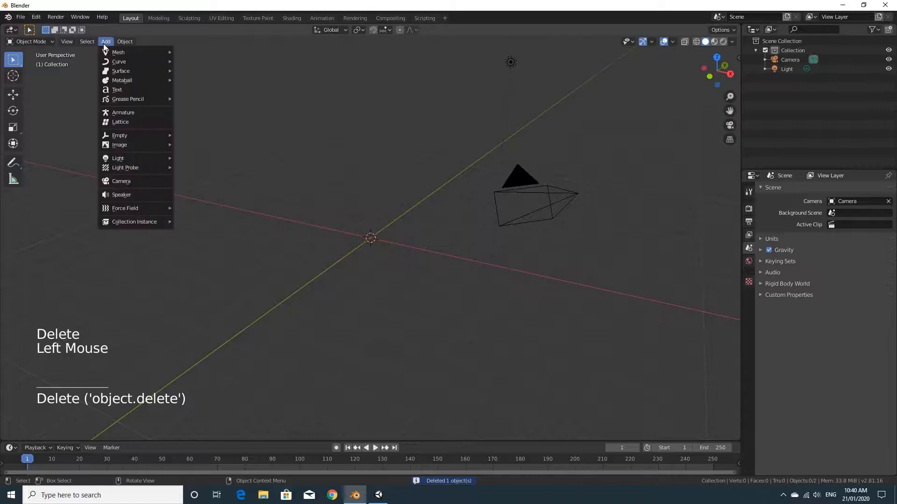
mouse_move(122, 54)
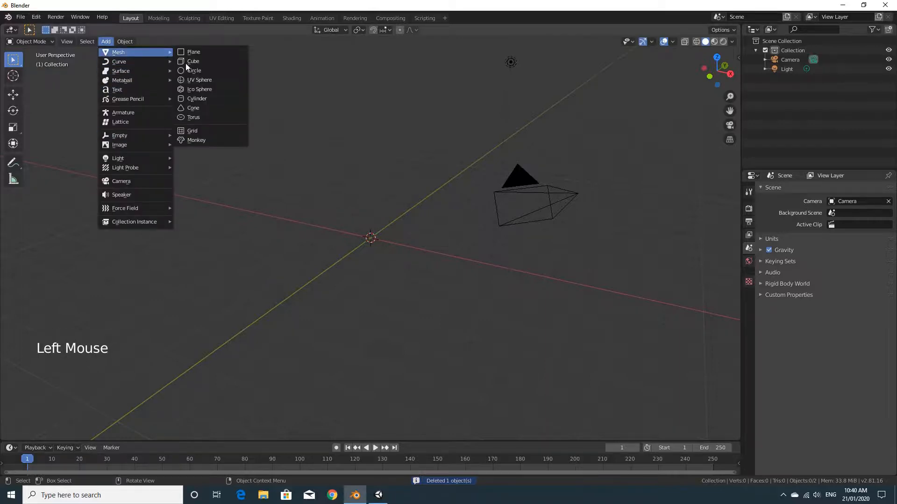
click(200, 141)
middle_drag(378, 254, 371, 237)
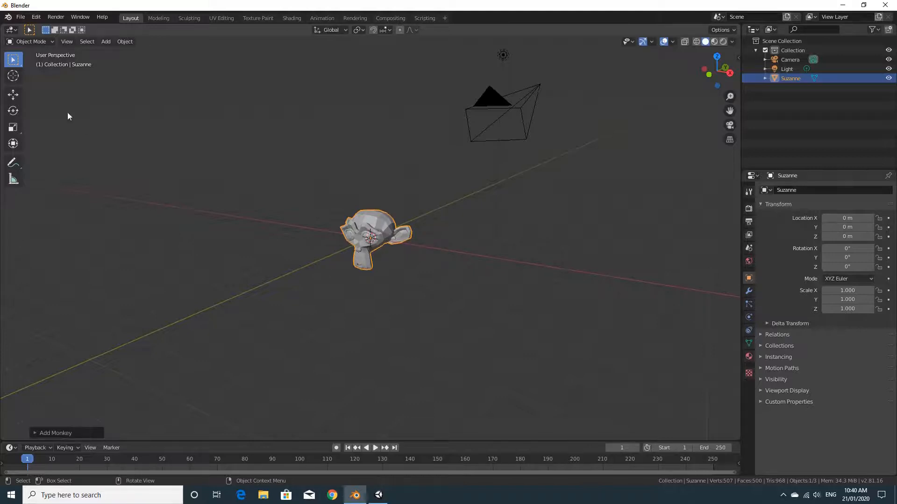
click(14, 94)
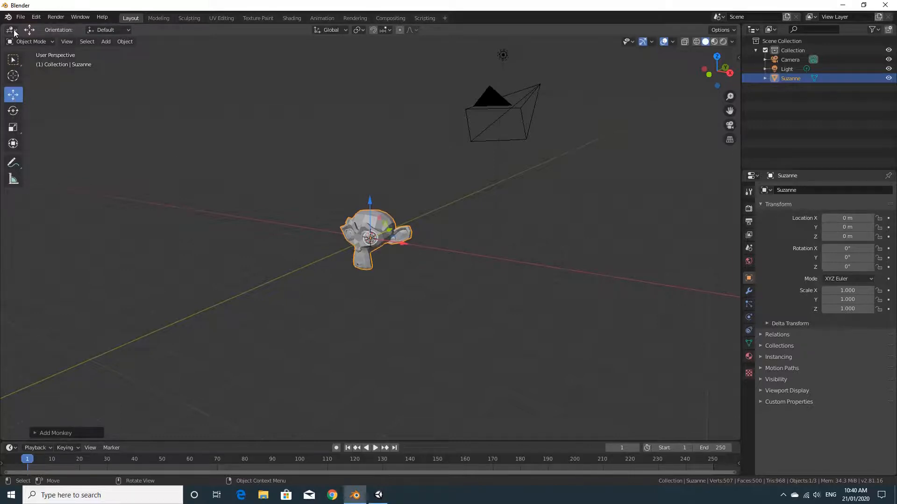
Save the Blender file as Monkey in the Assets\Models folder of the Exporting From Blender project on the Desktop
click(21, 17)
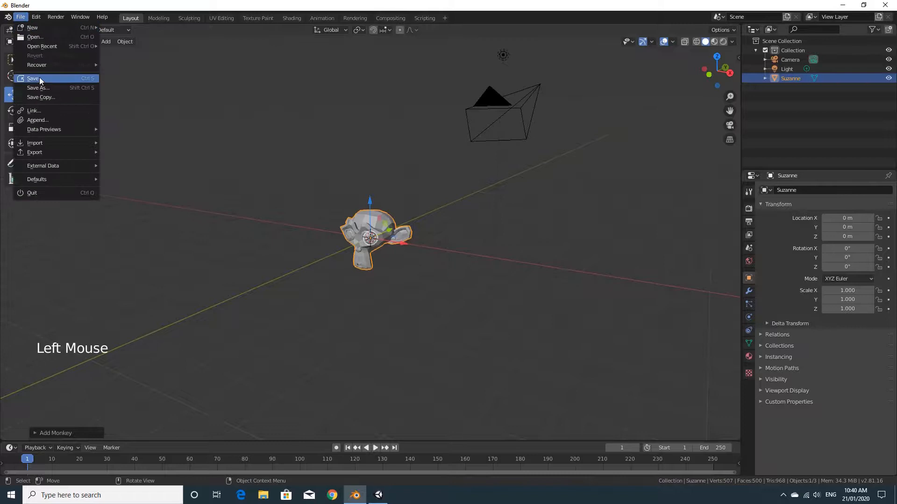
click(39, 78)
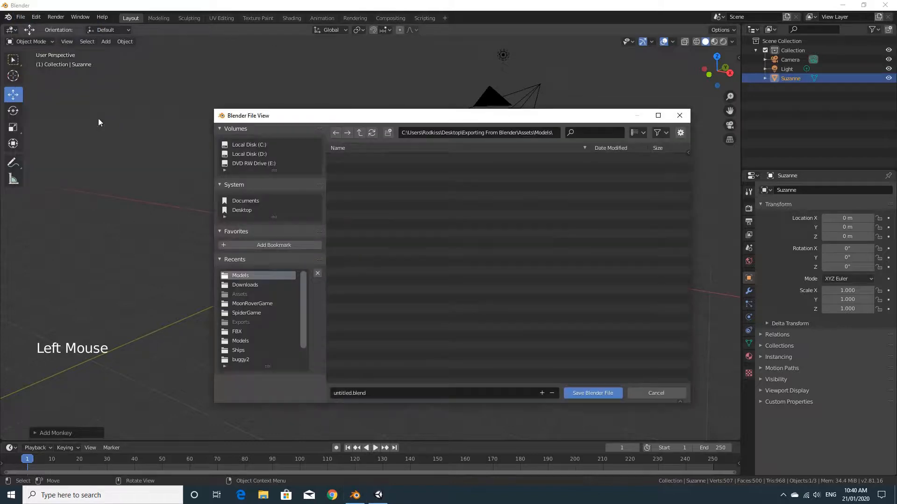
click(244, 209)
click(355, 161)
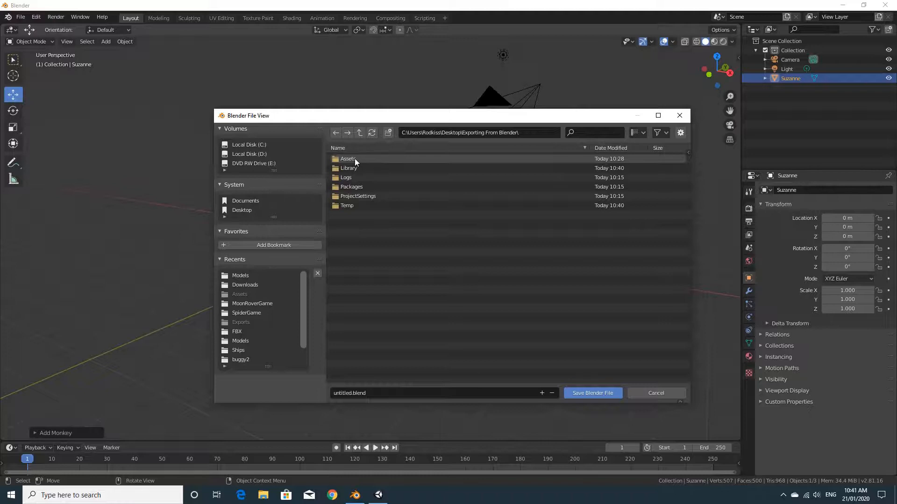
click(358, 159)
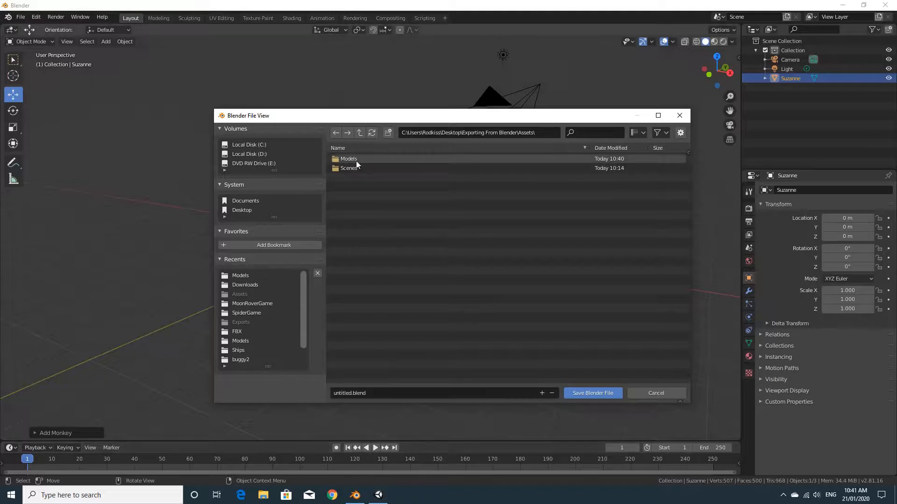
click(357, 160)
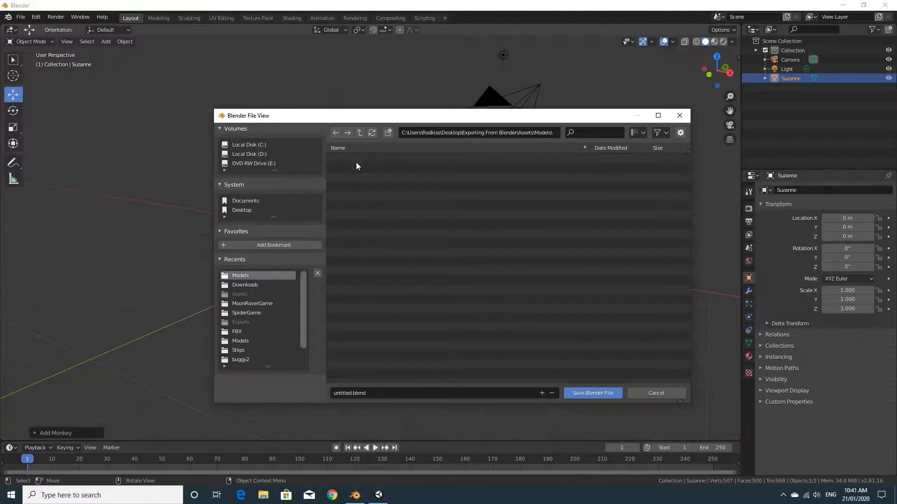
click(381, 393)
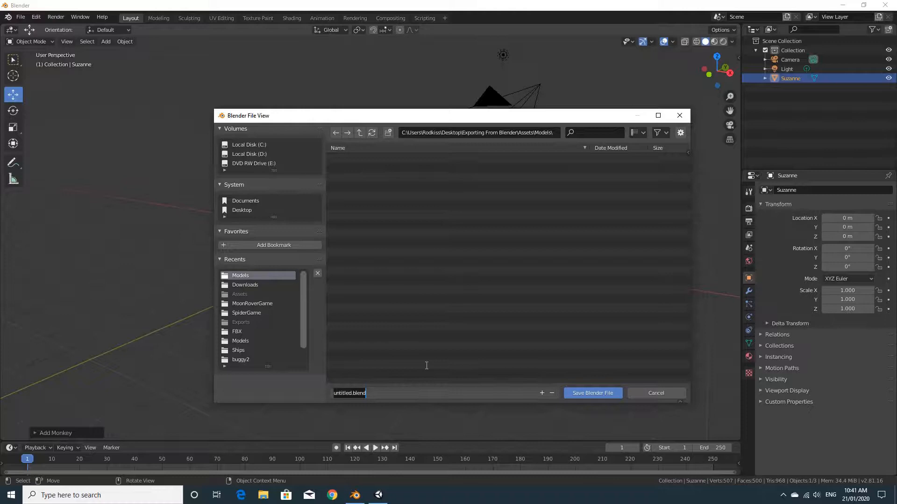
text(Monkry)
key(BackSpace)
key(BackSpace)
text(ey)
click(598, 394)
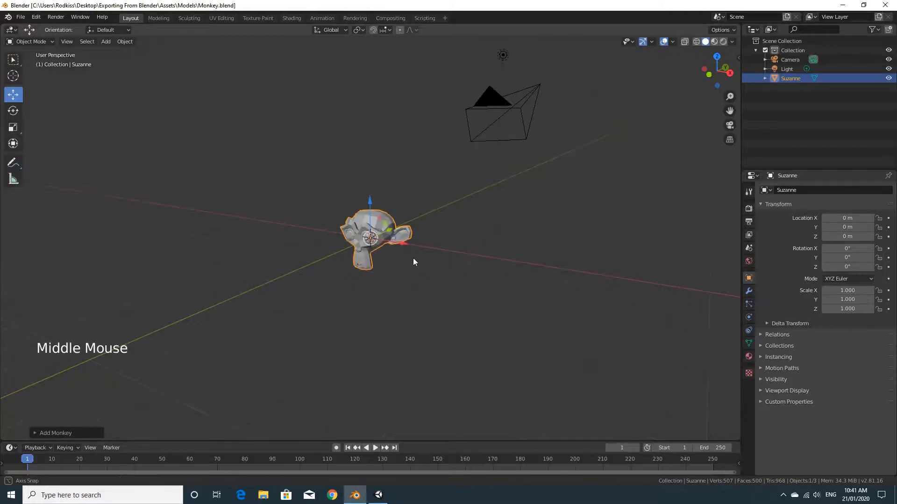
Preview the monkey in LookDev viewport shading and return to solid shading
middle_drag(413, 258, 519, 161)
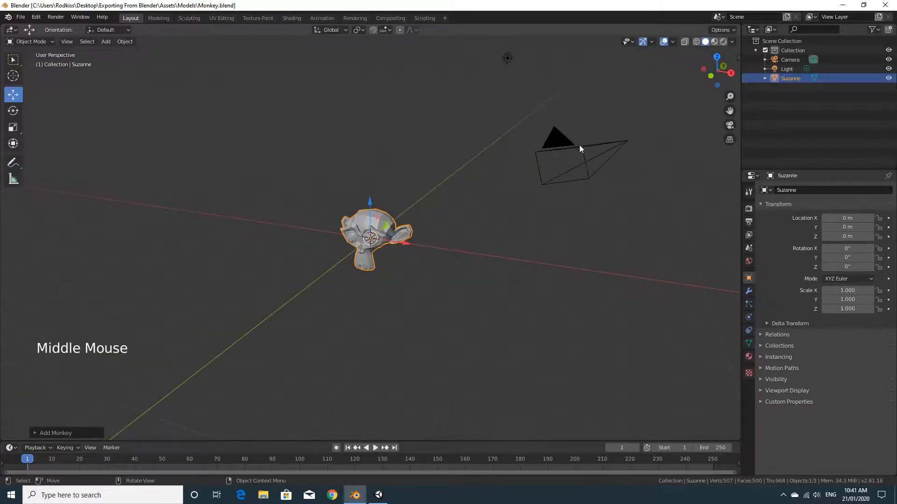
click(713, 42)
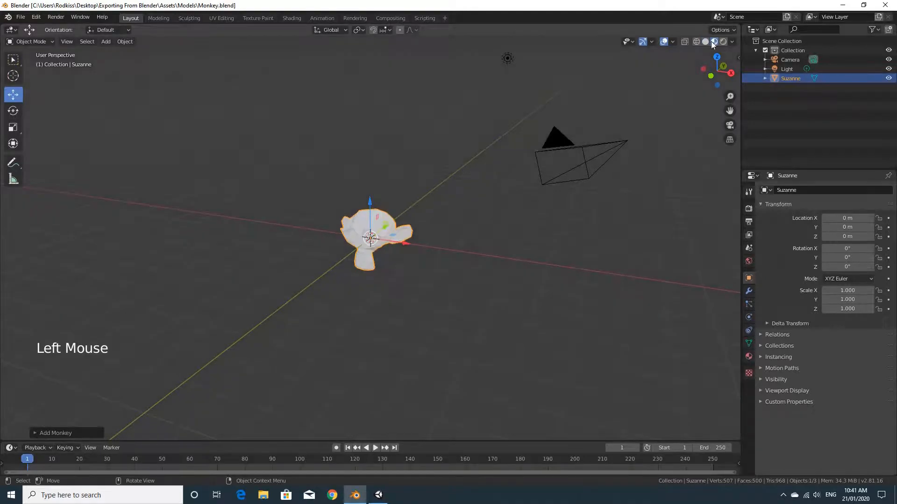
click(705, 41)
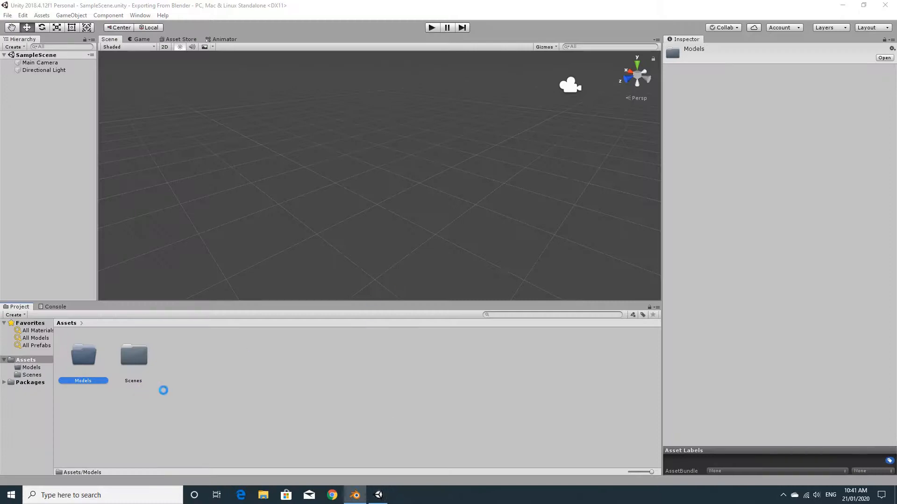
Switch to Unity and apply import settings with Import Cameras and Import Lights off for the Monkey model in the Models folder
double_click(88, 358)
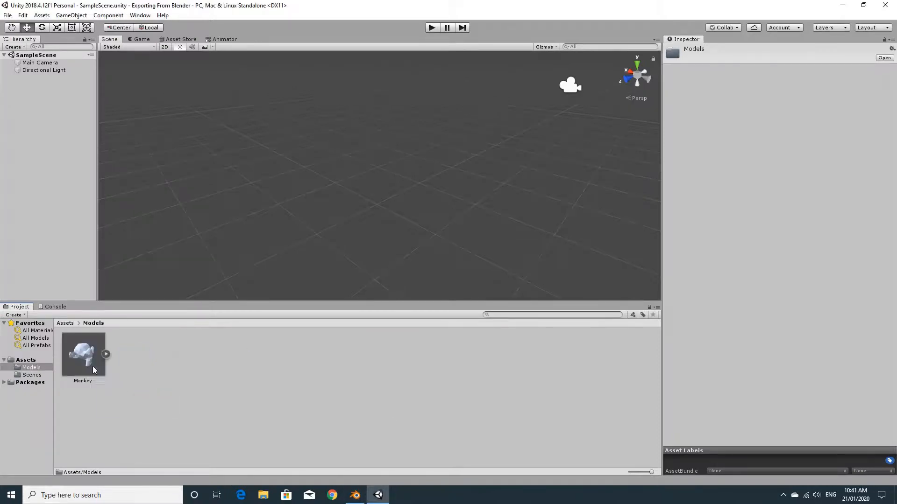
click(93, 363)
click(107, 354)
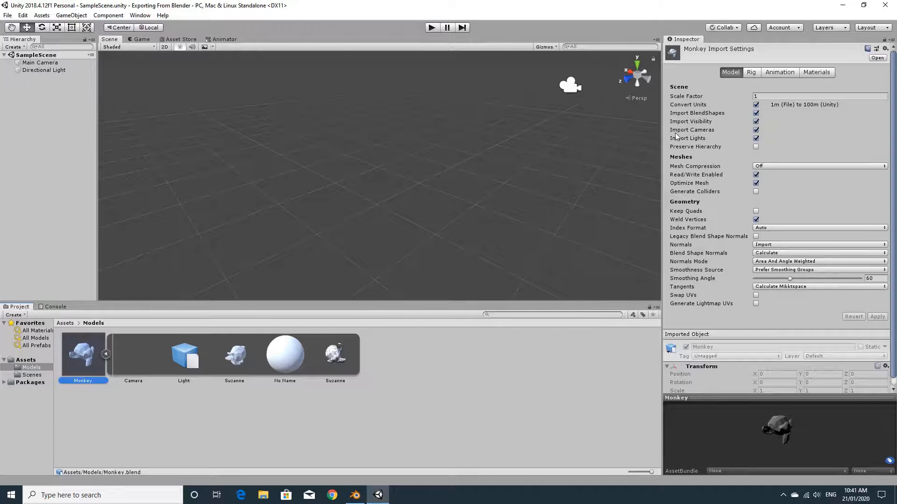
click(755, 131)
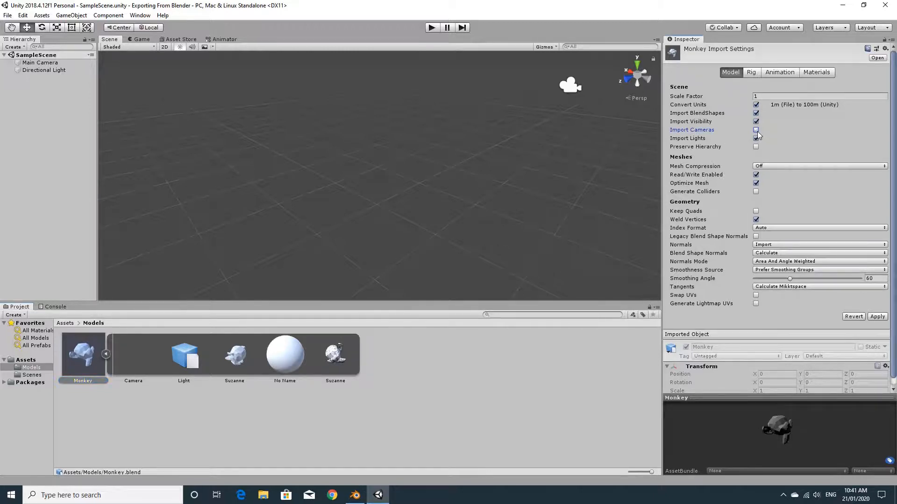
click(756, 138)
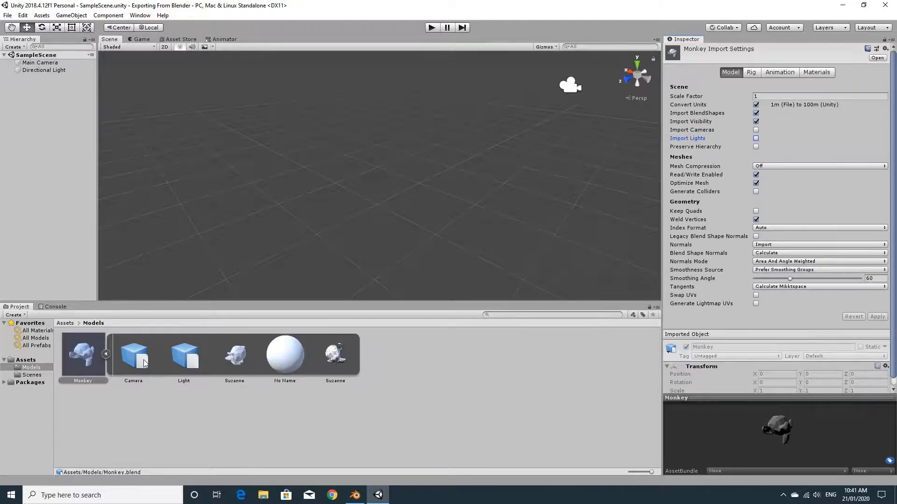
Place the Monkey model from the Models folder into SampleScene's hierarchy
drag(80, 355, 31, 129)
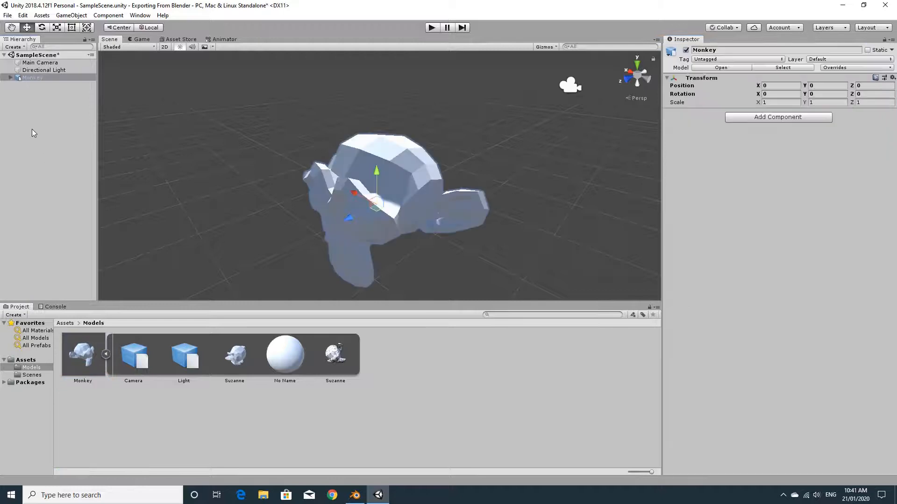
scroll(238, 108, down, 10)
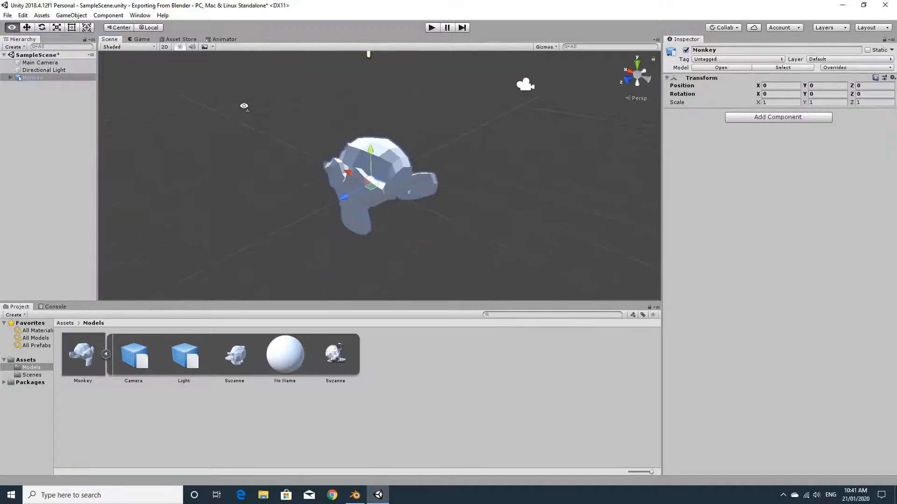
key(w)
right_drag(273, 120, 240, 114)
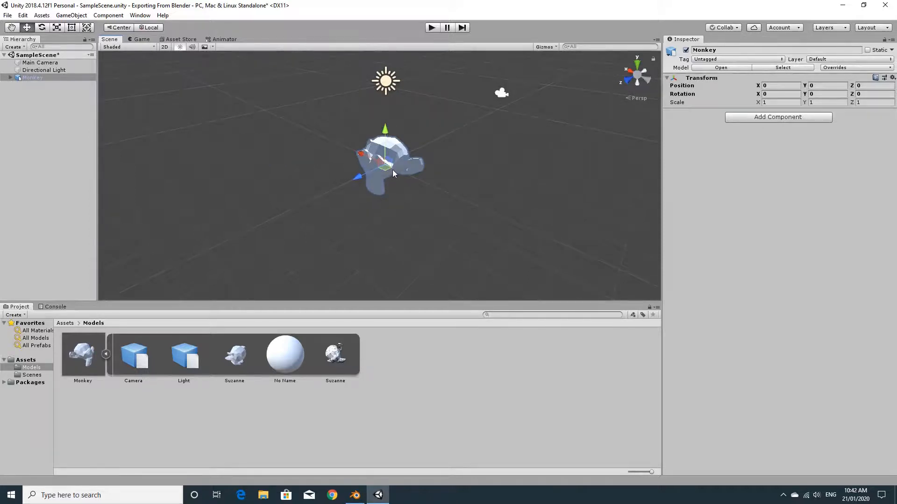
Examine the Monkey's child objects in the hierarchy and inspect Suzanne's components and its appearance in the scene
click(10, 77)
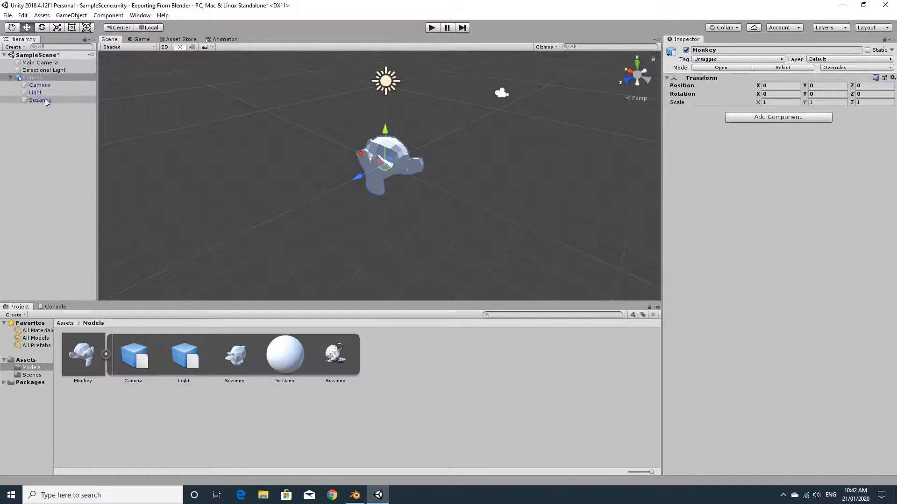
click(45, 100)
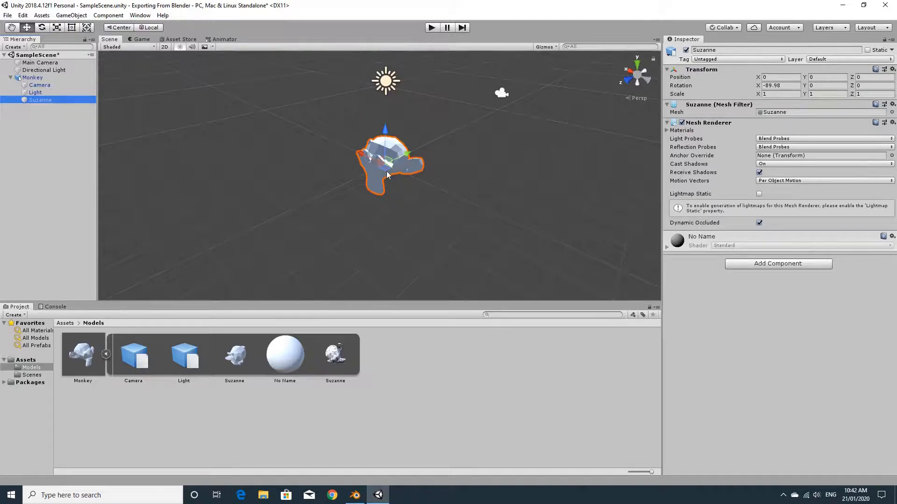
scroll(450, 209, up, 5)
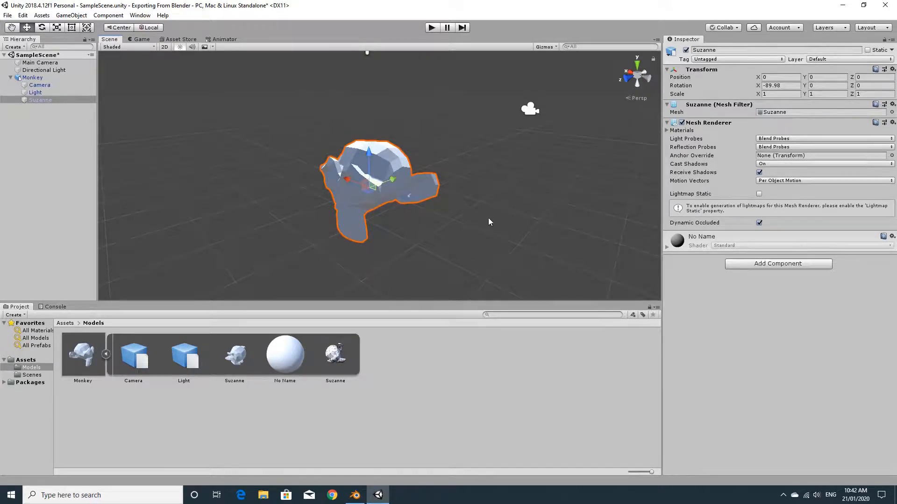
scroll(488, 217, down, 4)
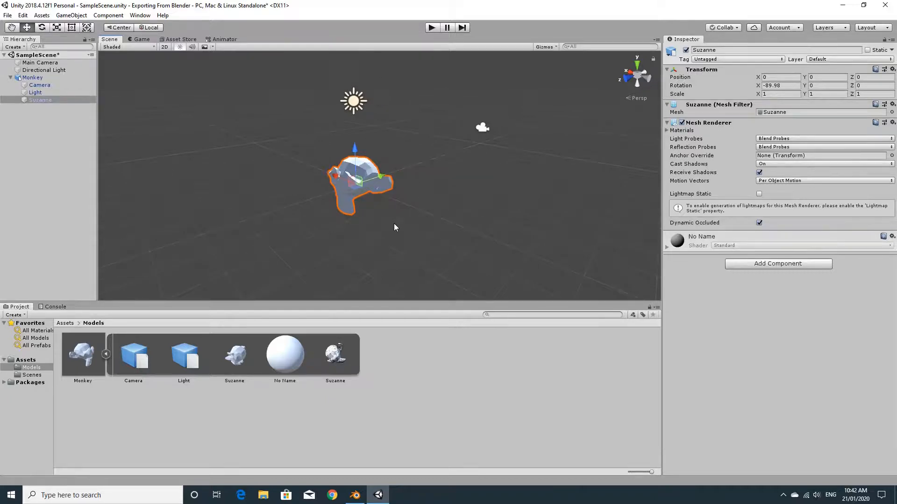
click(11, 78)
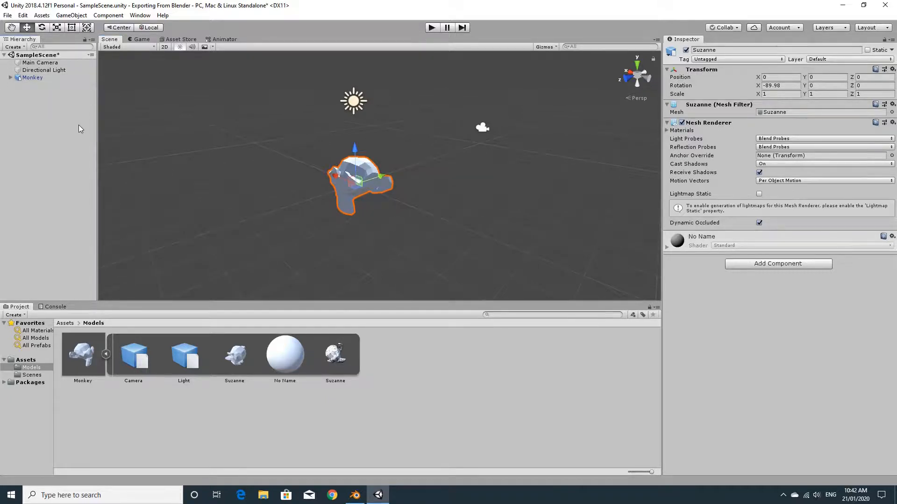
right_drag(275, 196, 280, 204)
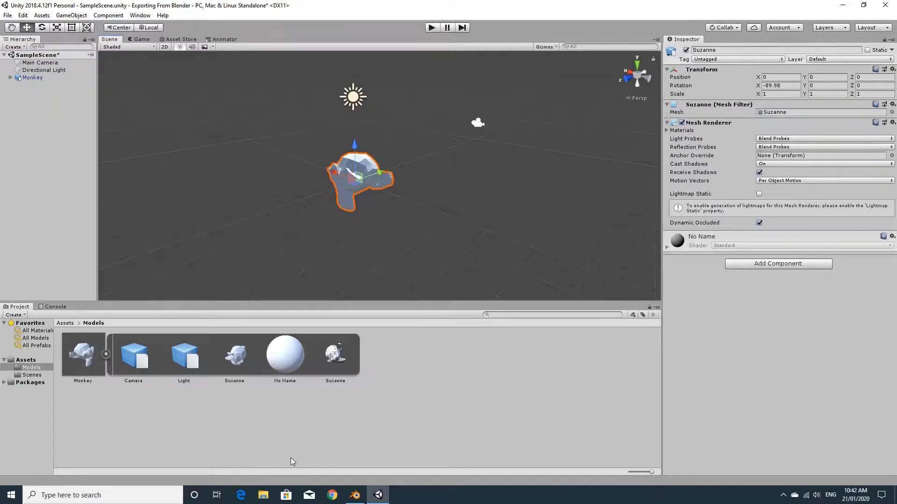
Close Blender and reopen the Monkey model in it from Unity's Models folder
click(354, 493)
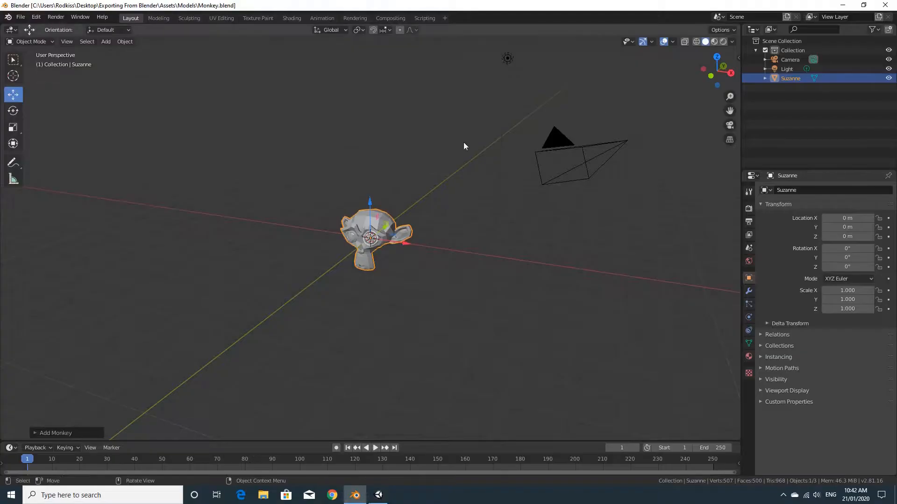
click(884, 5)
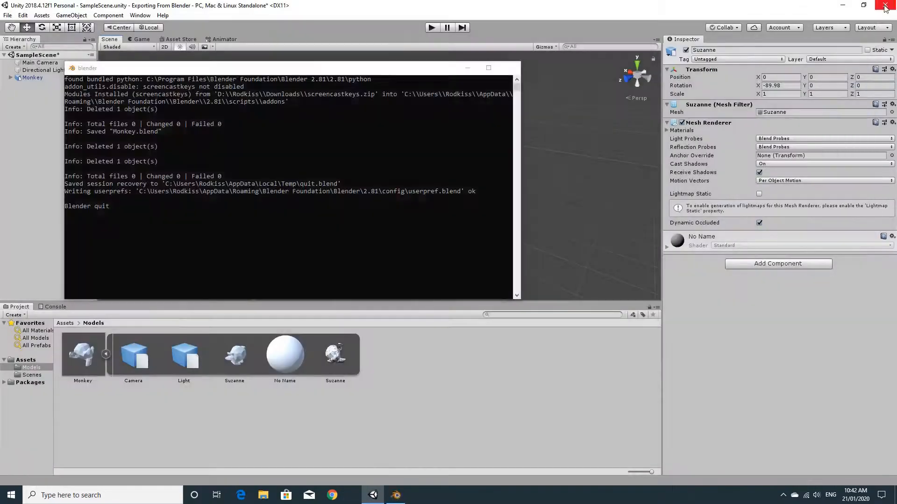
click(213, 457)
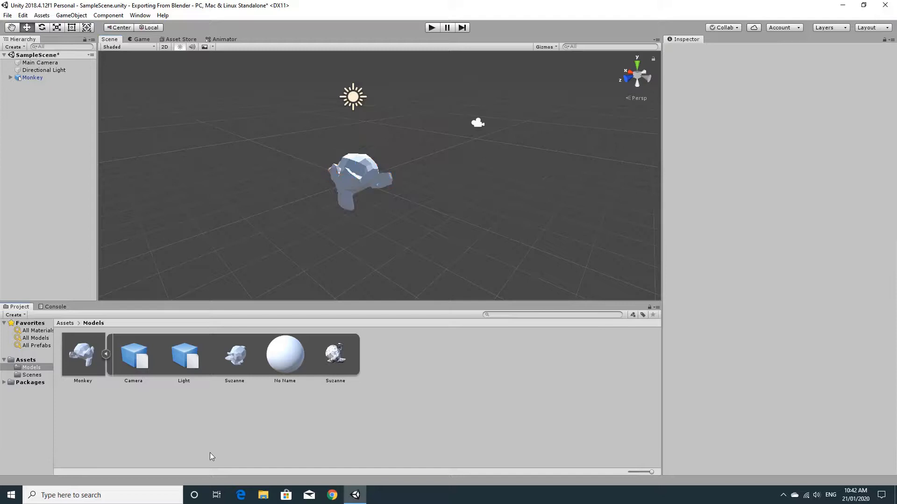
double_click(83, 355)
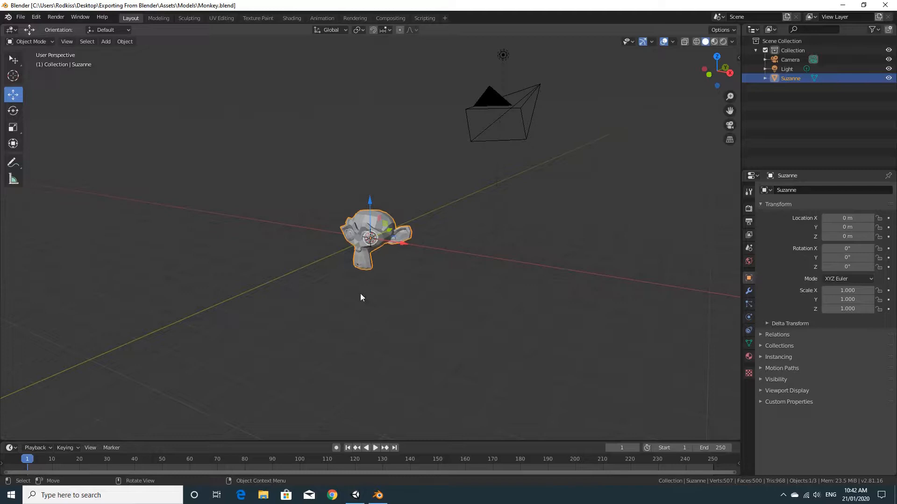
In Edit Mode, pull a single vertex on Suzanne's forehead upward to form a pointed spike
right_click(490, 288)
click(555, 244)
middle_drag(556, 244, 478, 281)
scroll(417, 283, up, 3)
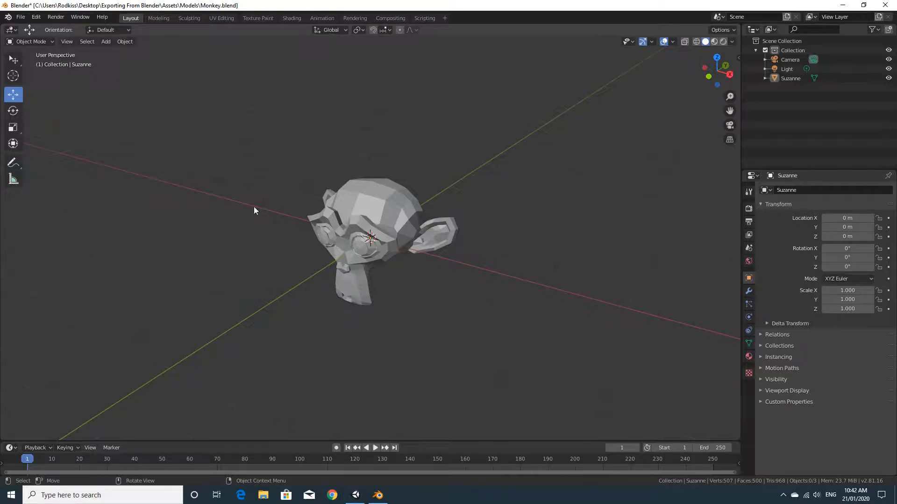
click(383, 206)
key(Tab)
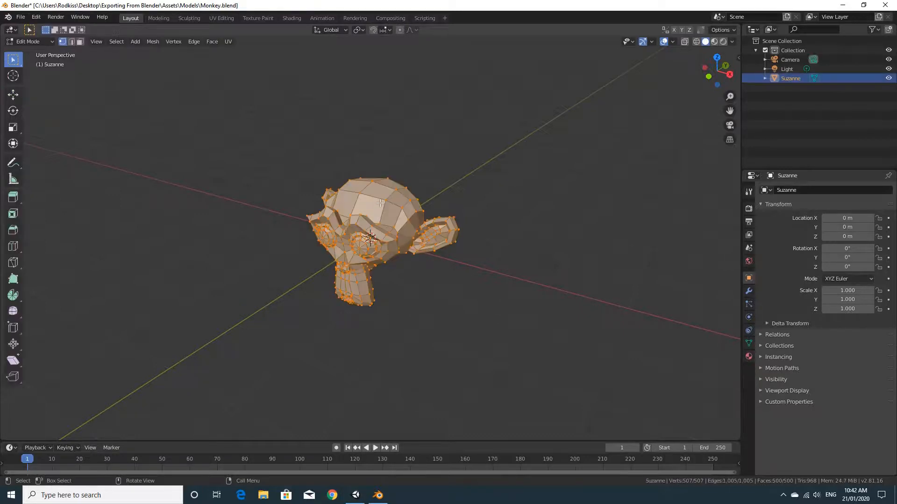
click(360, 192)
right_click(361, 193)
click(420, 196)
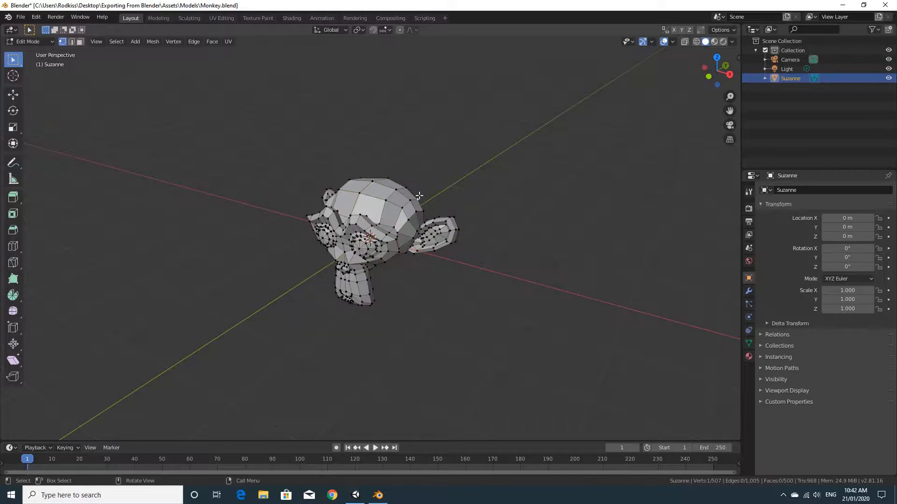
key(g)
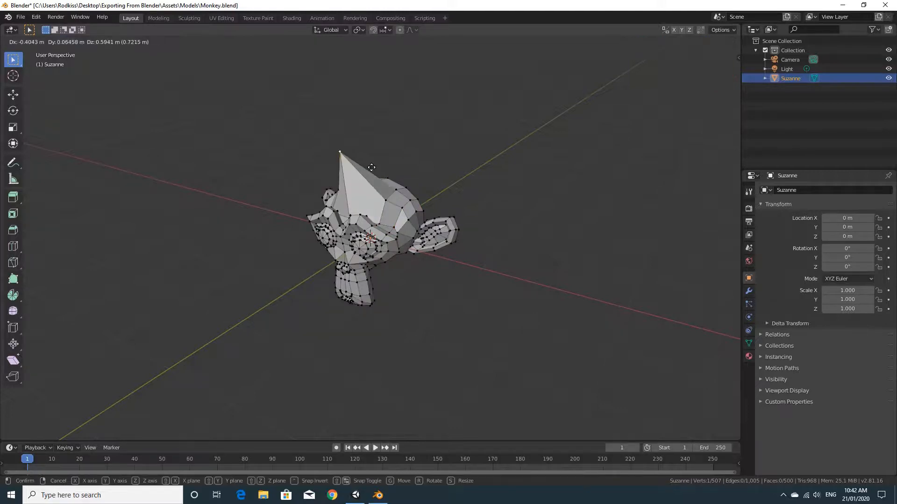
click(385, 156)
Save Monkey.blend after returning Suzanne to Object Mode, and switch to Unity to check the reshaped monkey in the scene
key(ctrl+s)
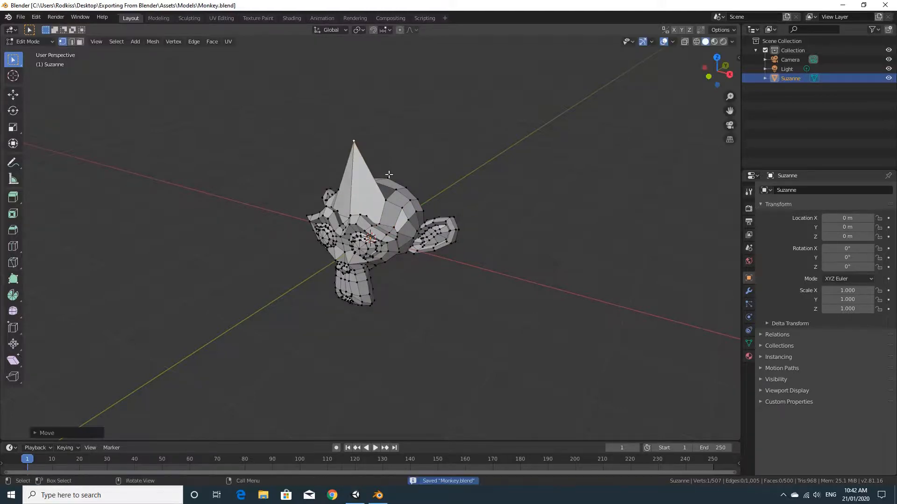
key(Tab)
middle_drag(365, 235, 234, 167)
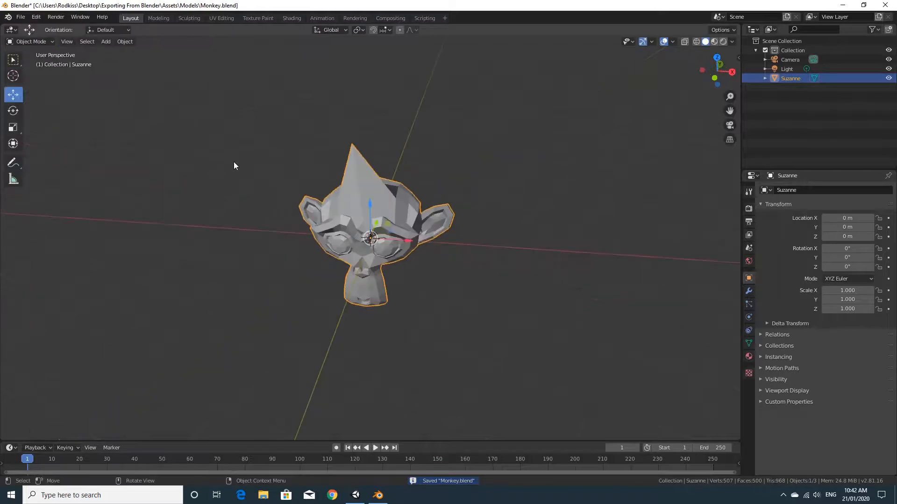
click(21, 16)
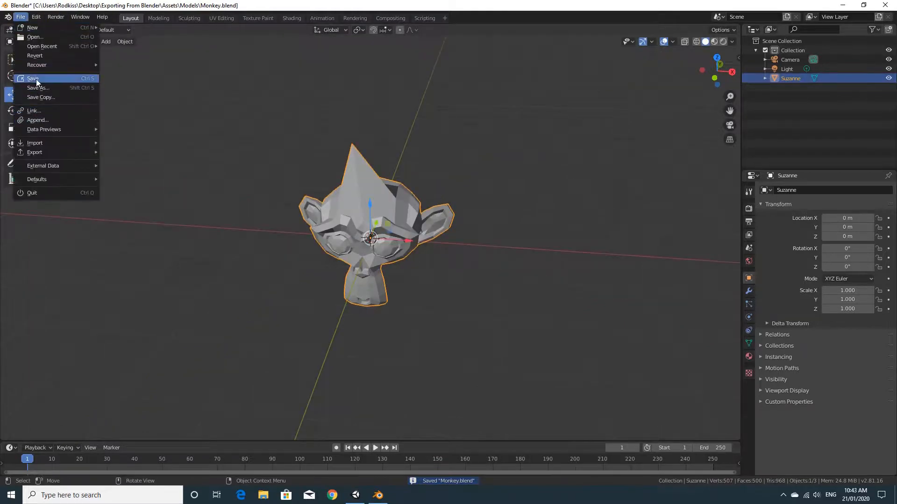
click(37, 85)
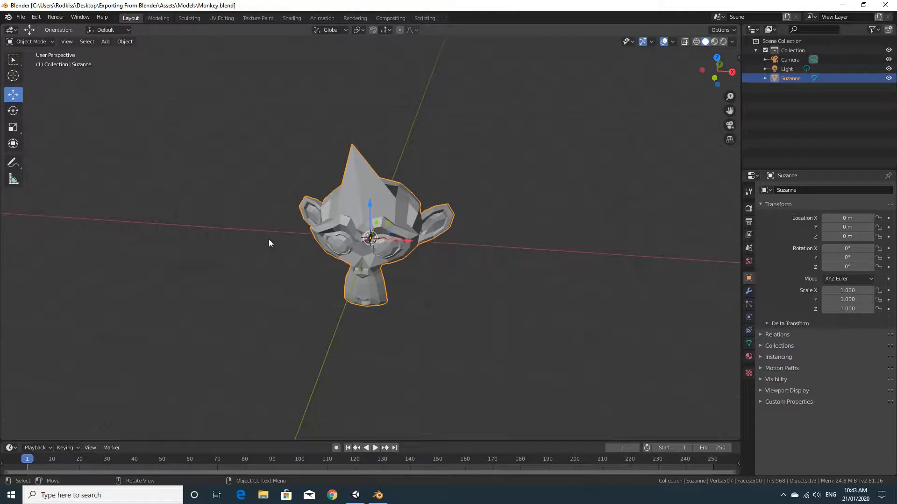
click(356, 496)
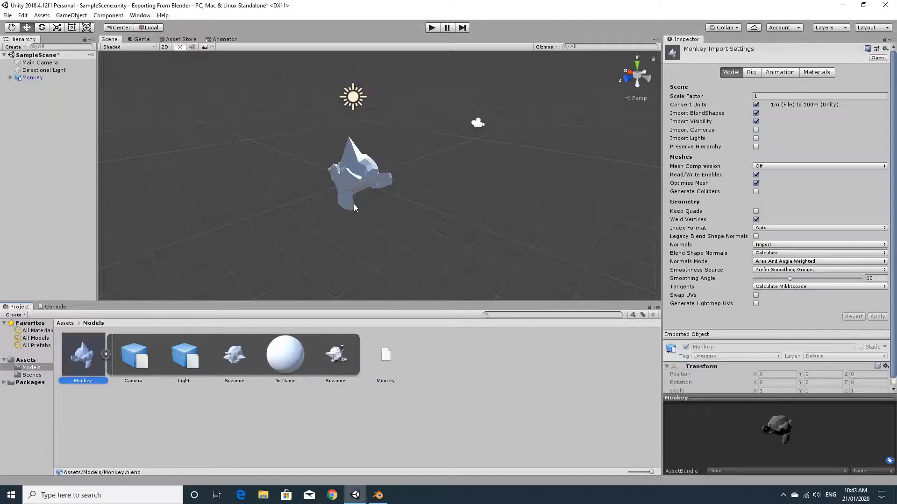
mouse_move(341, 221)
middle_down()
mouse_move(378, 221)
mouse_move(340, 220)
middle_up()
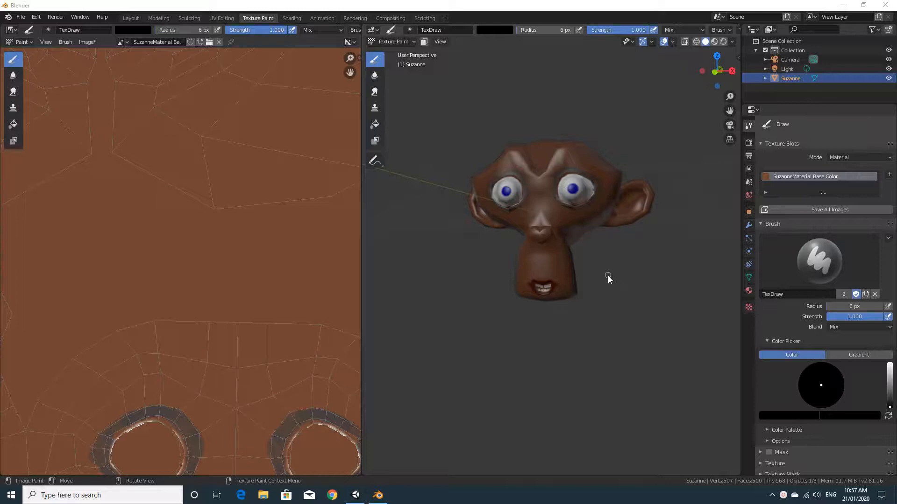
In Blender, save the texture-painted monkey as Suzanne.blend in the Unity project's Models folder
mouse_move(607, 277)
middle_down()
mouse_move(633, 293)
mouse_move(624, 275)
middle_up()
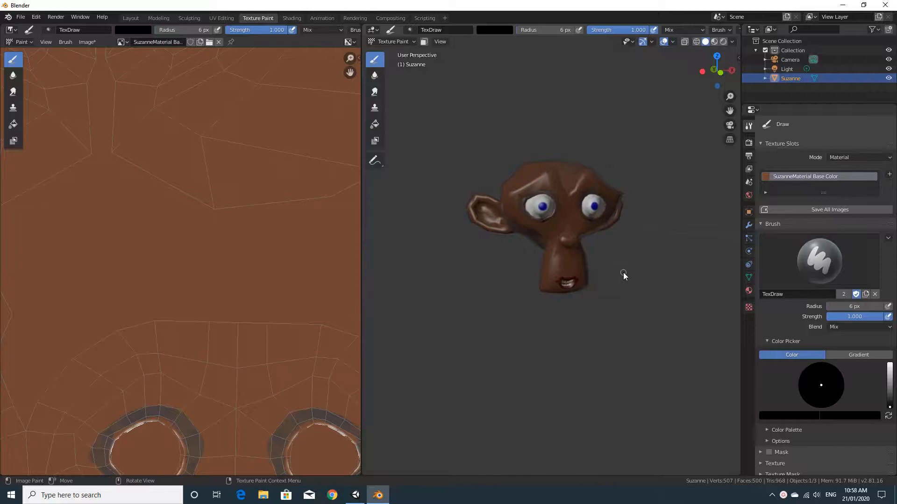
scroll(249, 259, down, 5)
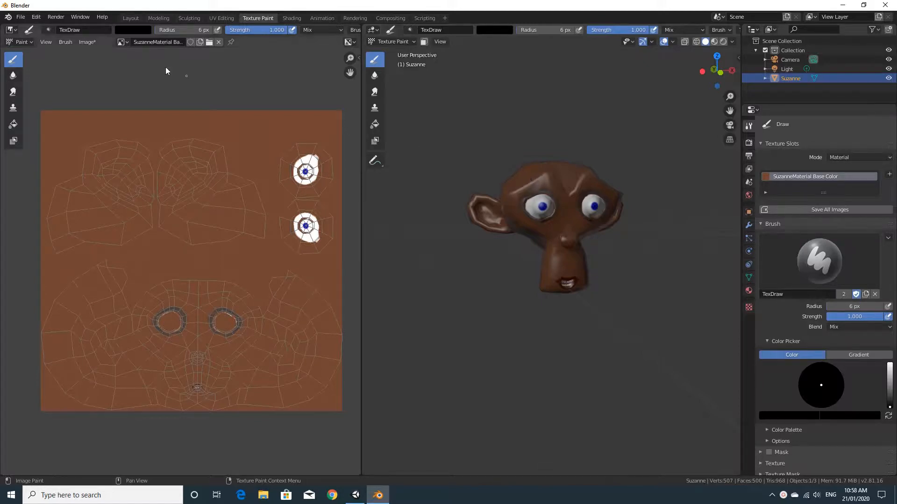
click(20, 18)
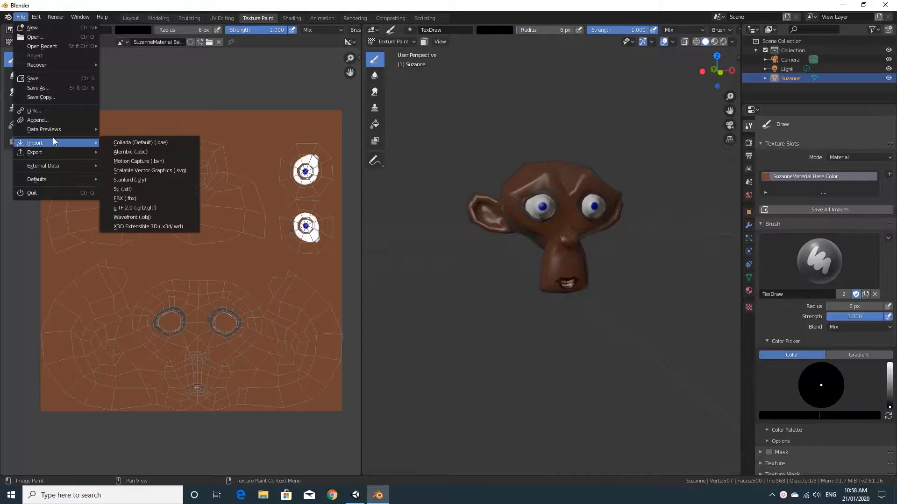
click(48, 79)
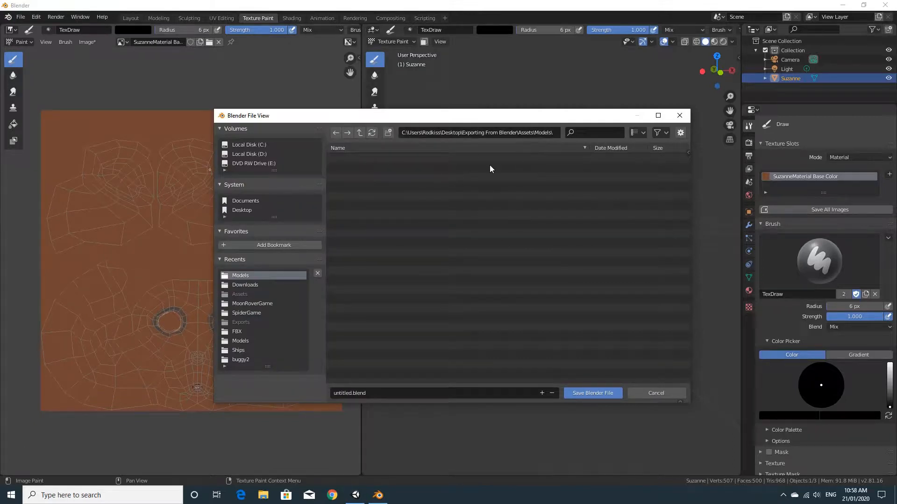
click(381, 392)
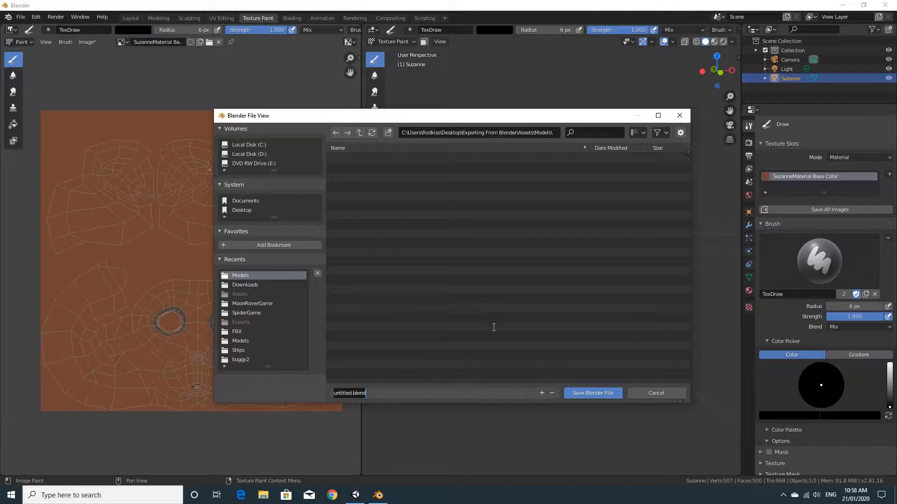
key(BackSpace)
text(Suzanne)
key(Return)
click(590, 393)
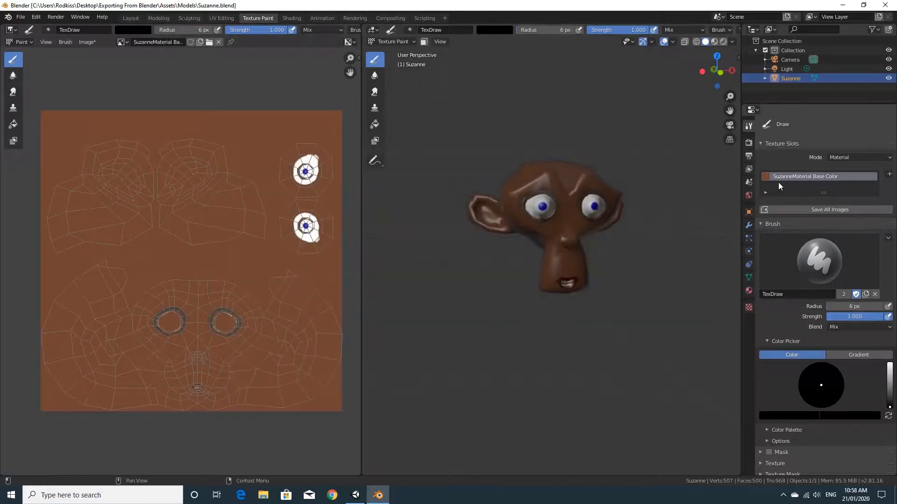
Inspect Suzanne's material properties and the available brush textures
click(748, 291)
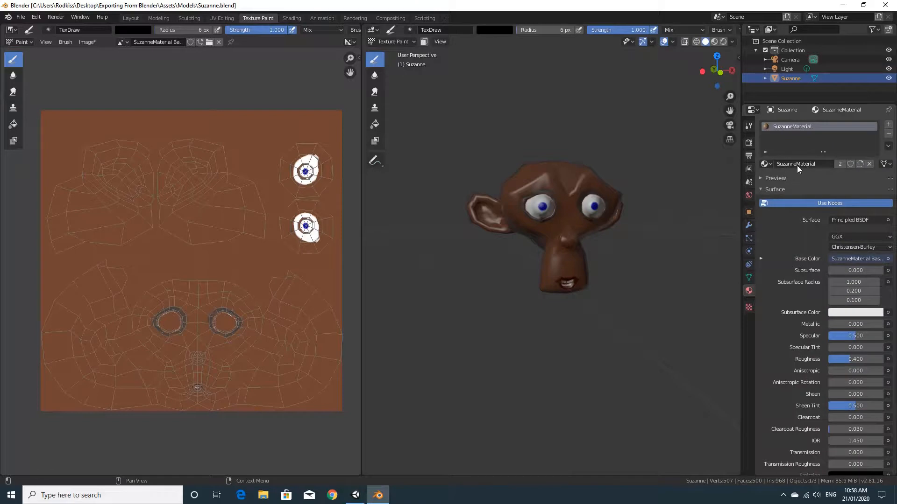
click(749, 308)
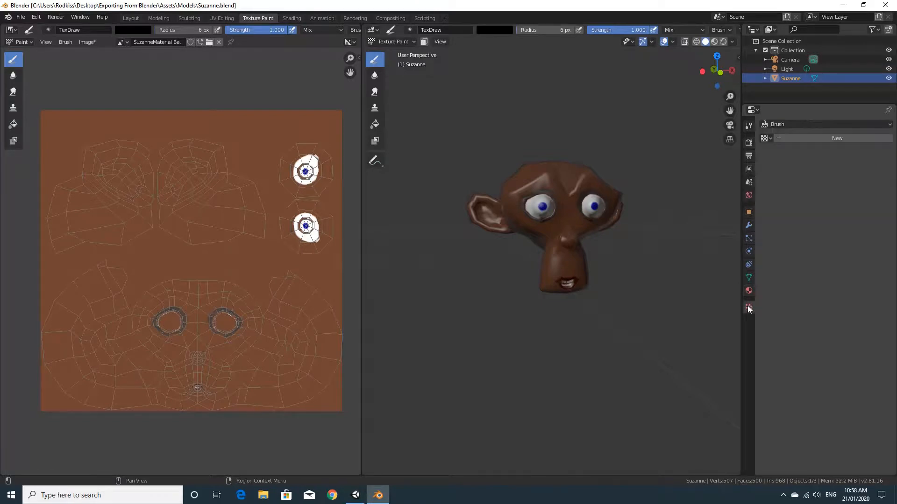
click(765, 139)
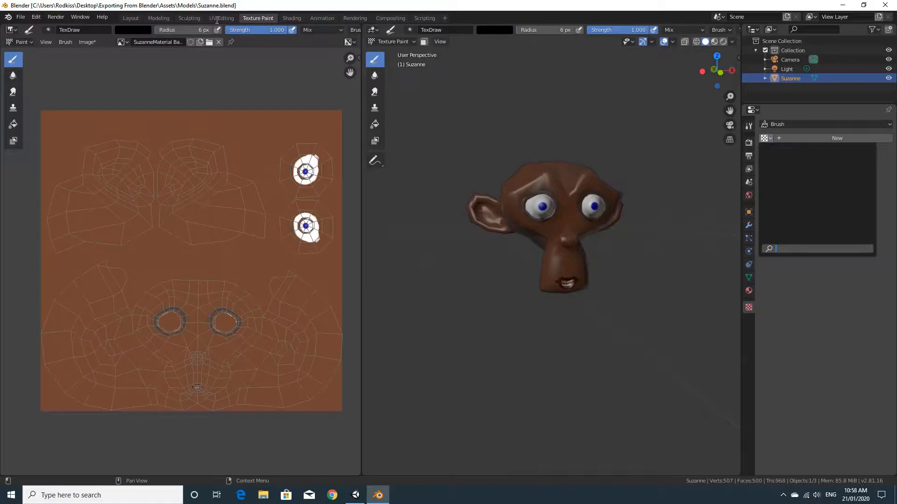
click(259, 20)
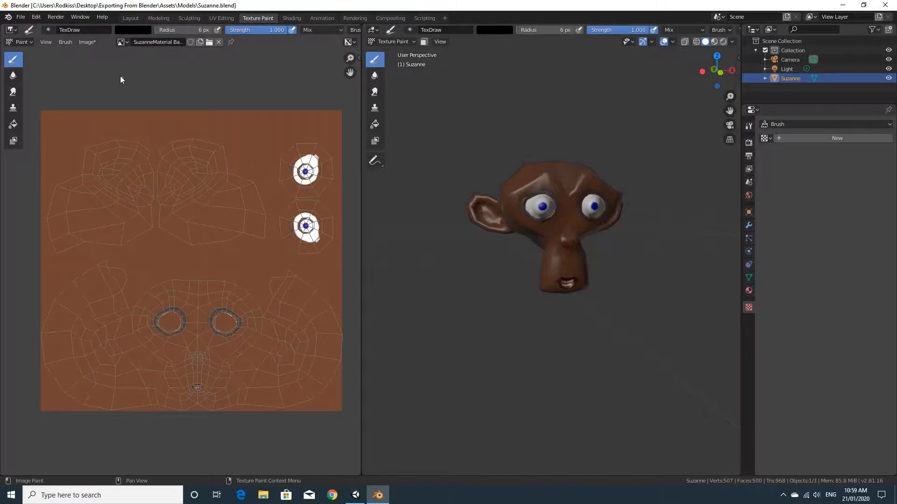
Save the painted texture image as SuzanneMaterial Base Color.png in the project's Models folder
click(90, 43)
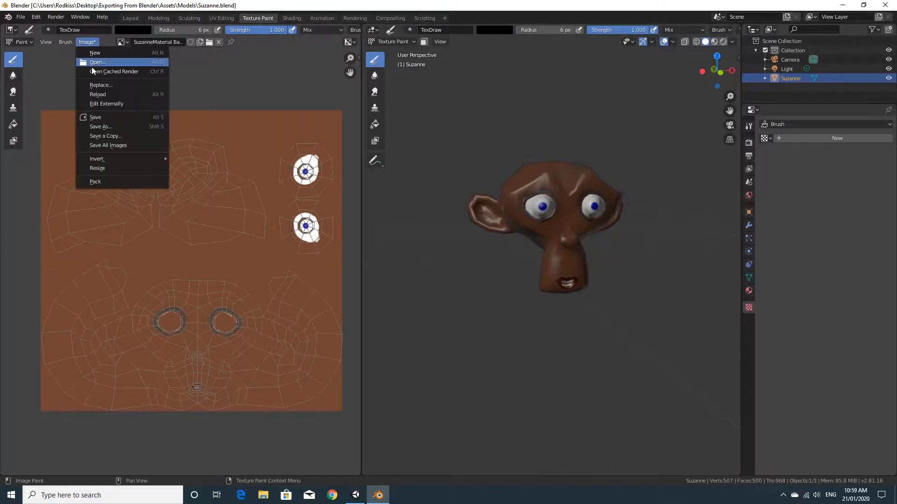
click(105, 119)
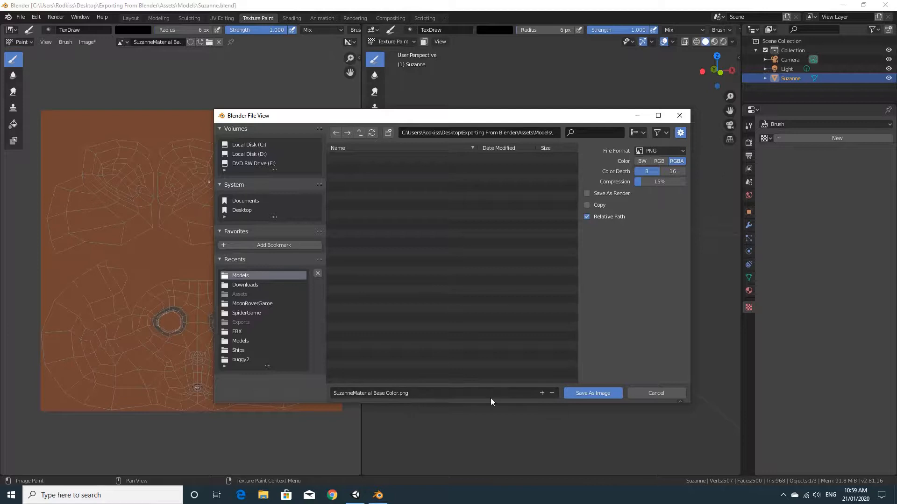
click(576, 394)
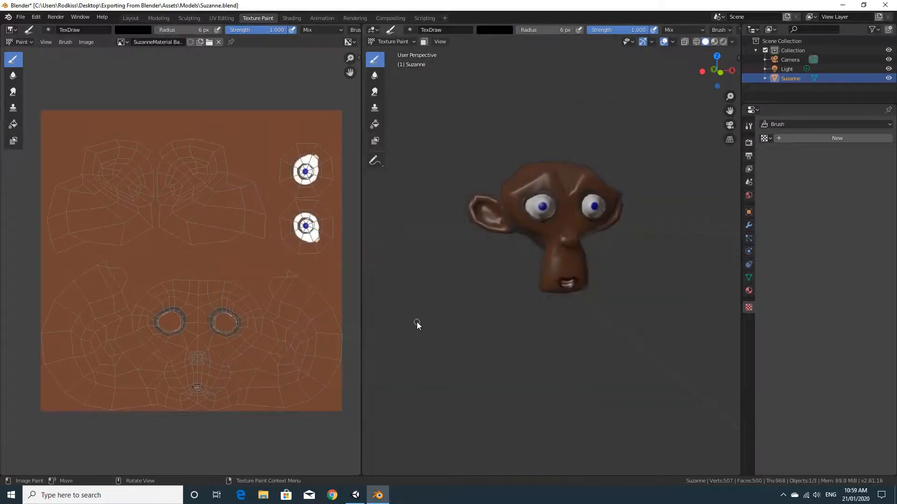
Switch to Unity and inspect the imported Suzanne model and its texture in the Models folder
click(355, 495)
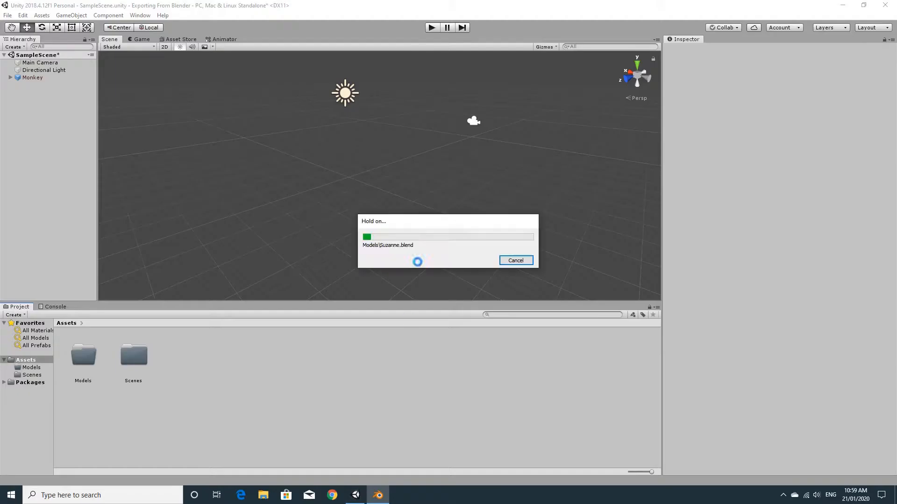
double_click(88, 362)
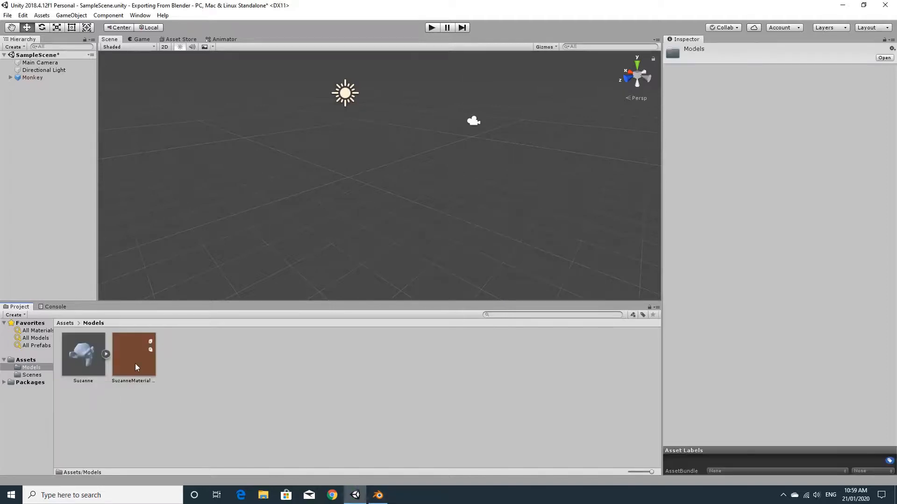
click(134, 367)
click(81, 362)
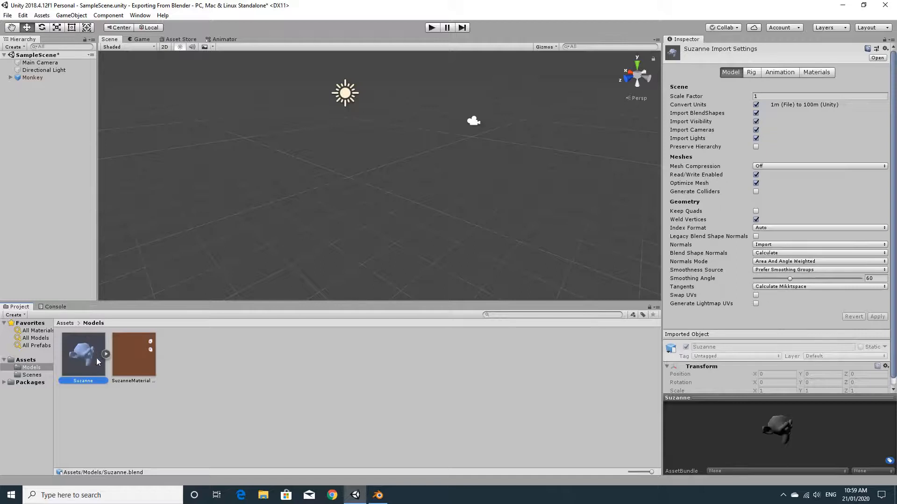
mouse_move(775, 433)
mouse_down()
mouse_move(730, 419)
mouse_move(769, 419)
mouse_move(756, 429)
mouse_move(780, 430)
mouse_up()
Place the Suzanne model in SampleScene's hierarchy and delete the Monkey object from the scene
drag(83, 353, 33, 91)
click(33, 77)
key(Delete)
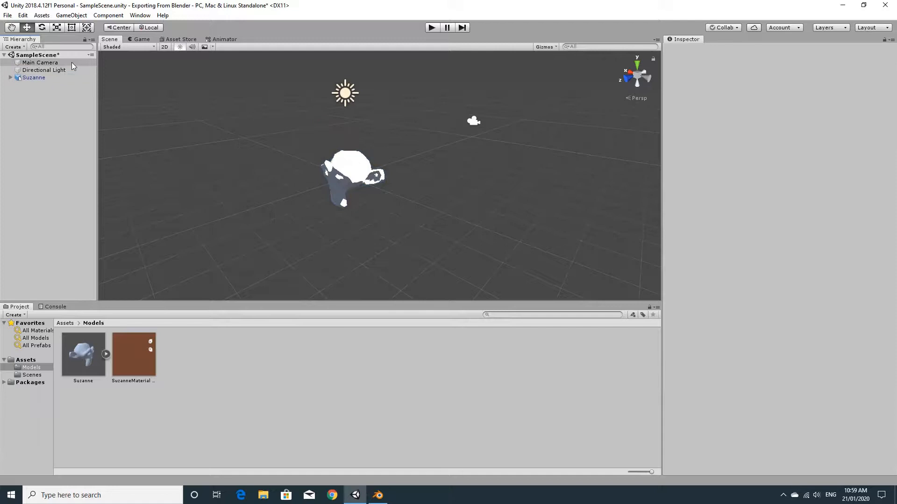
Examine Suzanne's child objects in the hierarchy and delete the Suzanne object from the scene
click(49, 77)
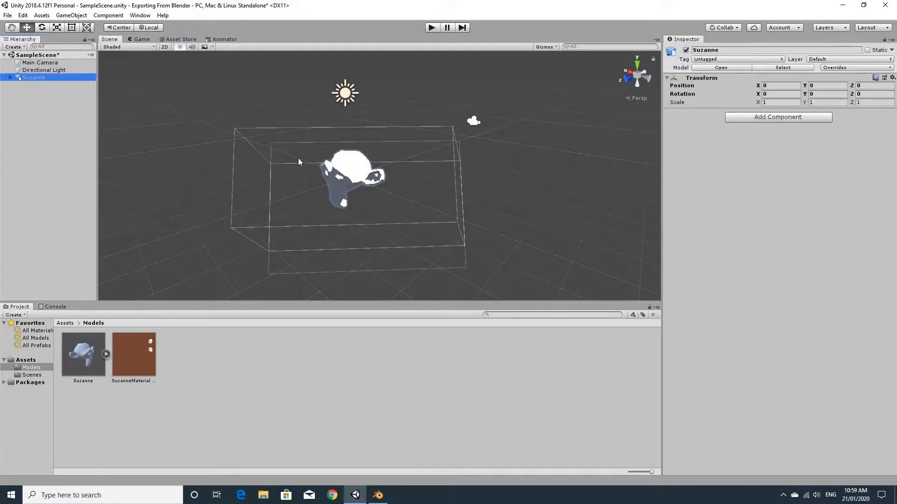
click(11, 77)
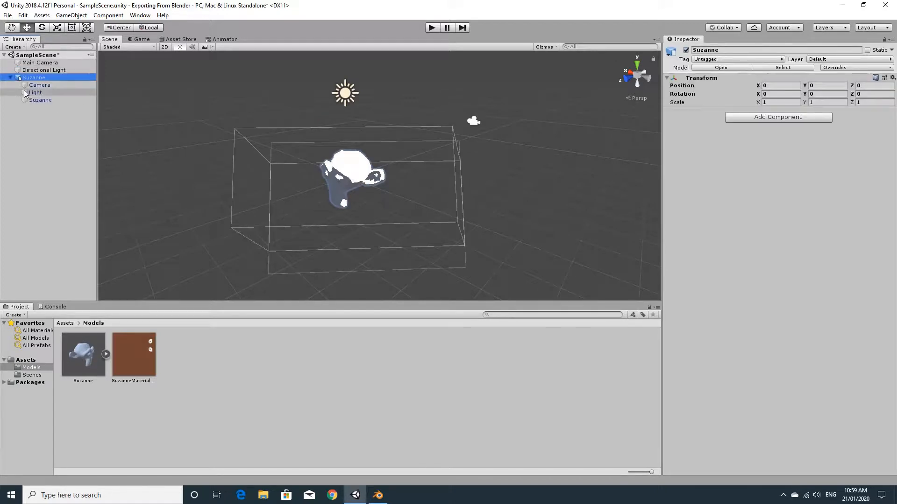
drag(348, 189, 482, 200)
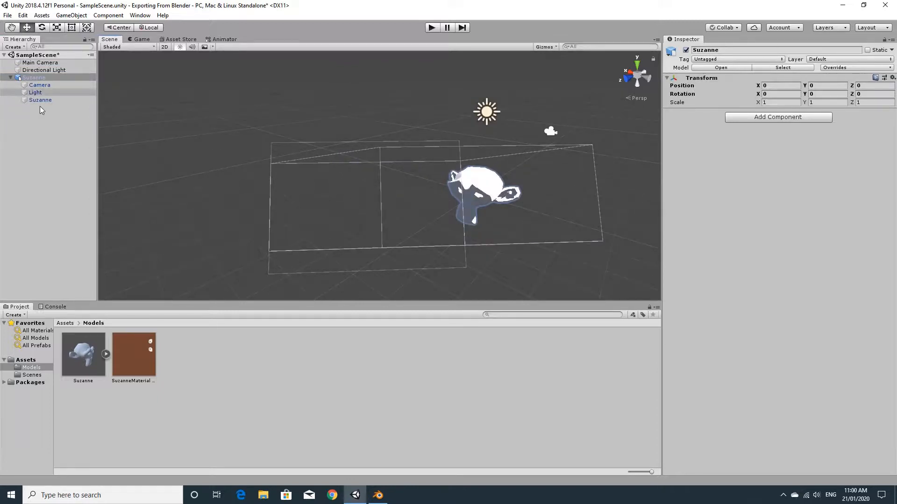
click(98, 346)
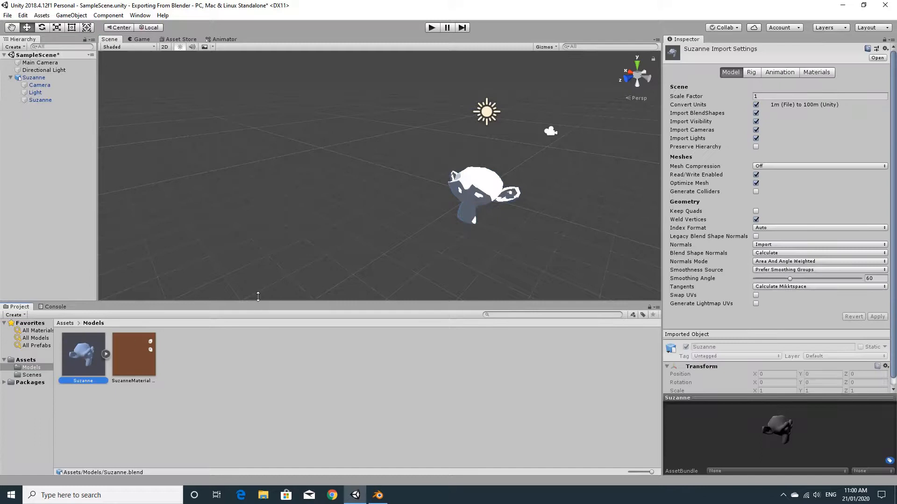
click(39, 78)
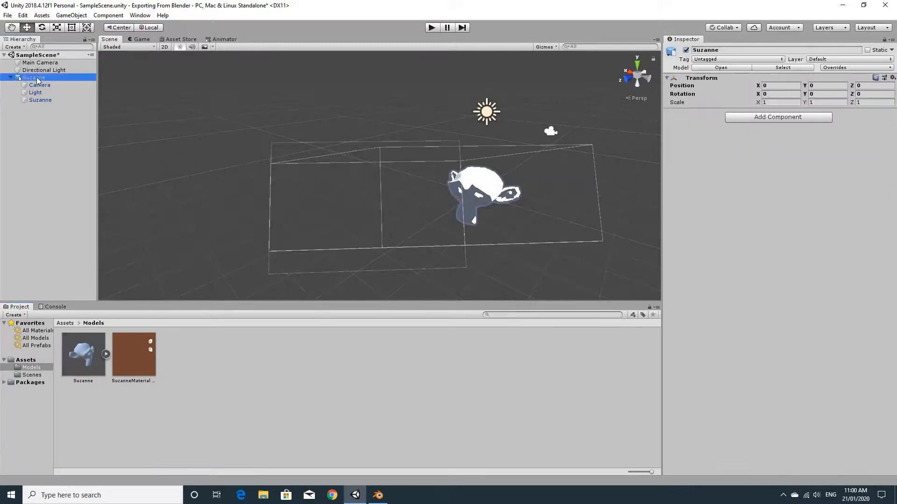
key(Delete)
Turn off Import Cameras, Import Lights and Import Animation in the Suzanne model's import settings
click(87, 363)
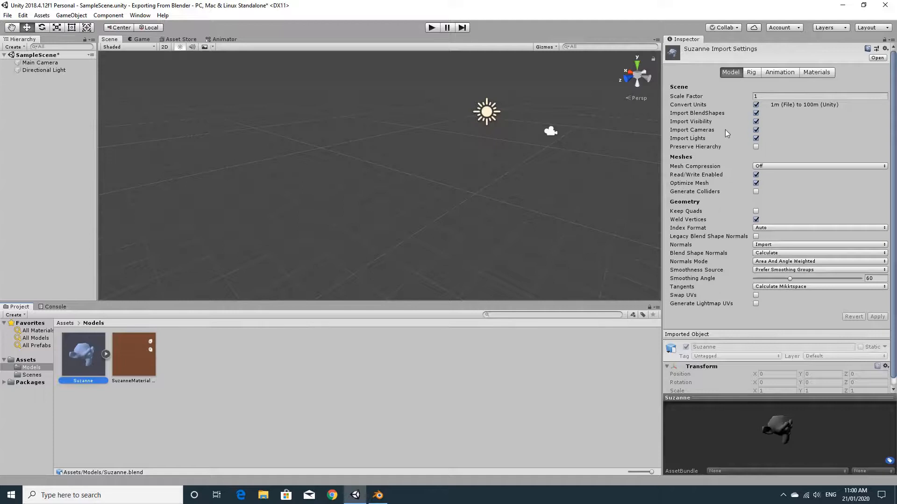
click(756, 130)
click(756, 138)
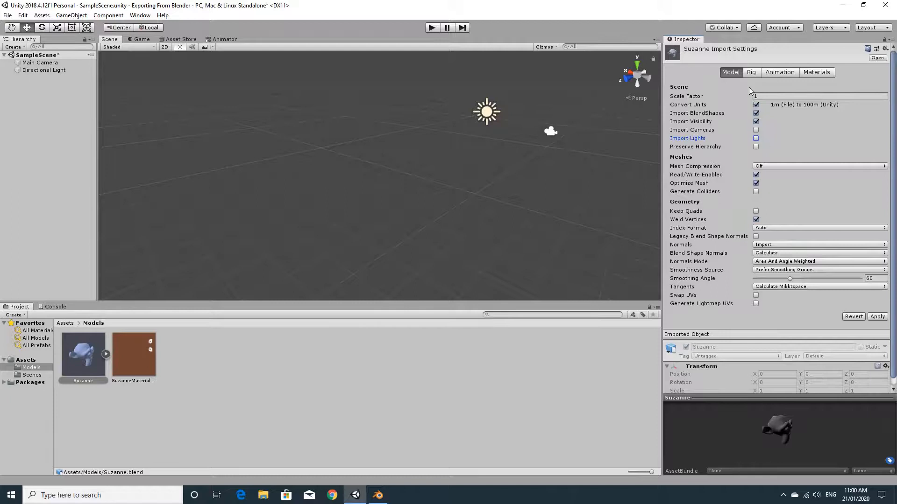
click(753, 72)
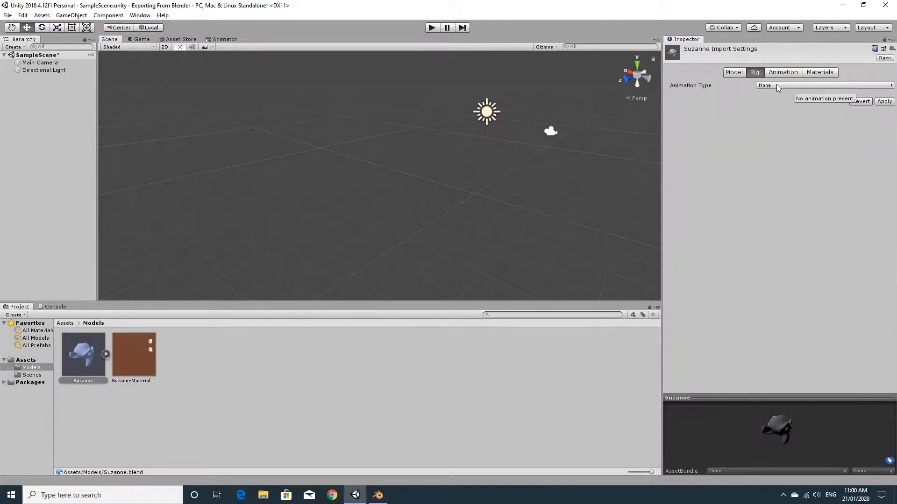
click(773, 71)
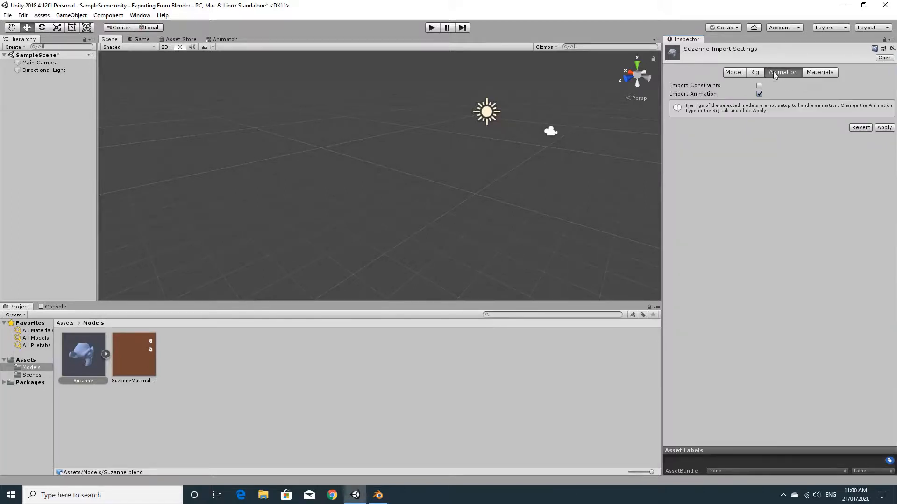
click(759, 94)
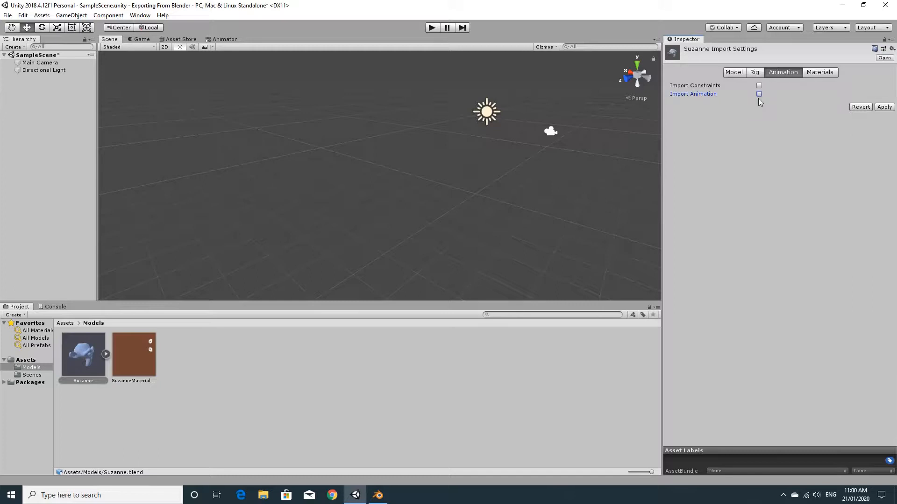
Try to remap the Suzanne model's material with the on-demand search by base texture name, searching recursive-up
click(808, 72)
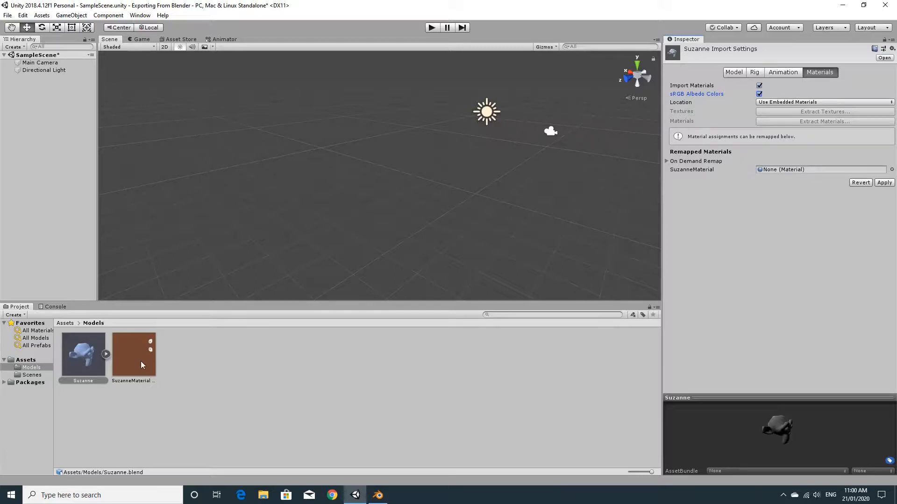
click(667, 162)
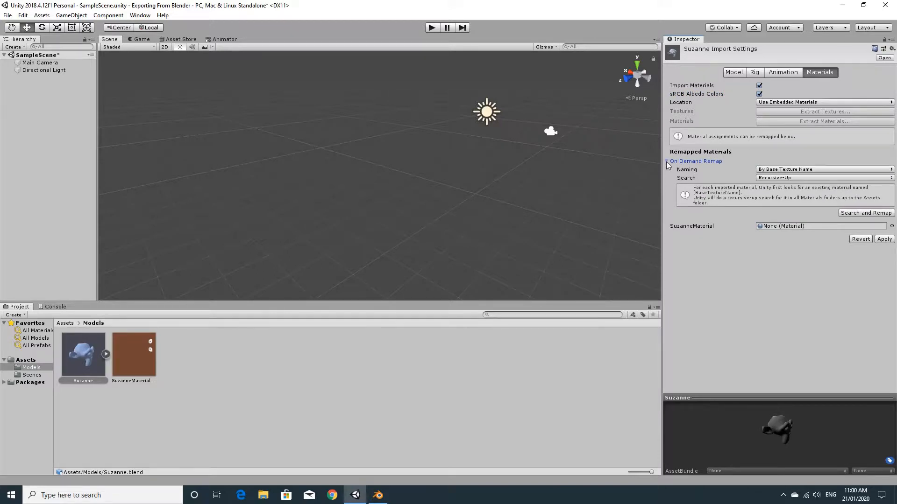
click(666, 162)
click(667, 162)
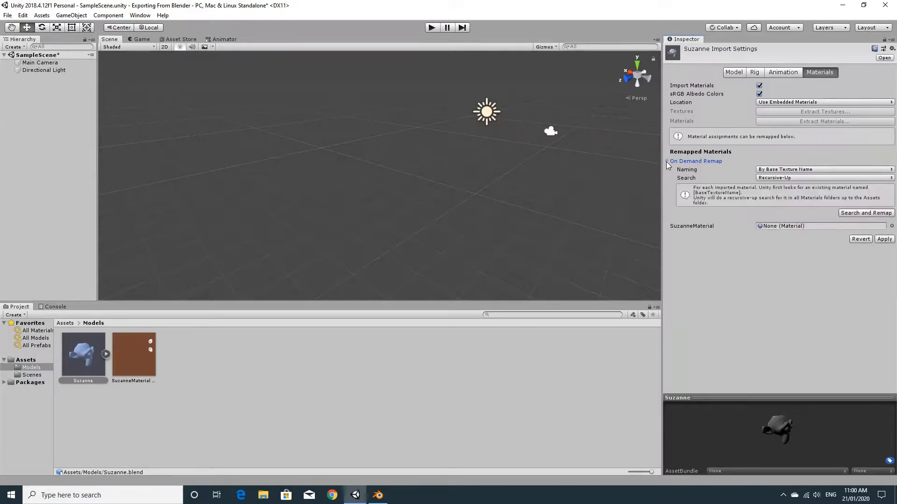
click(848, 214)
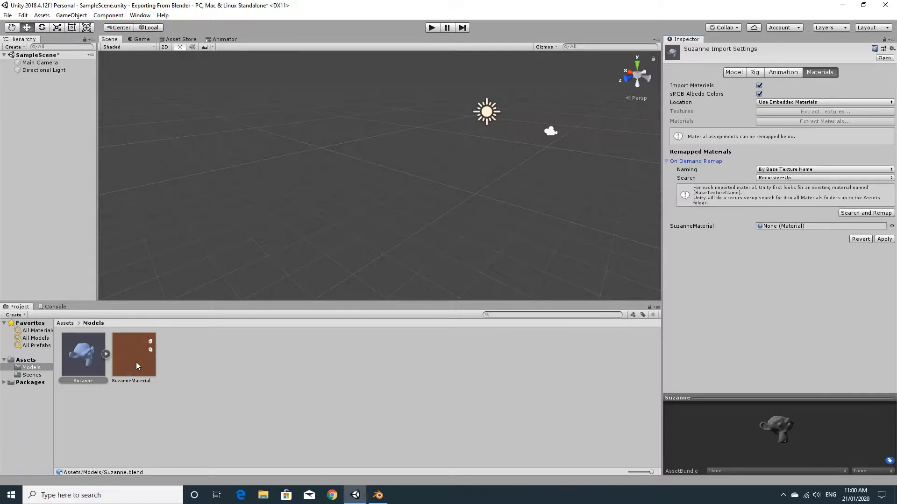
Expand the Suzanne model's sub-assets, select the embedded SuzanneMaterial and apply the pending import settings
click(106, 354)
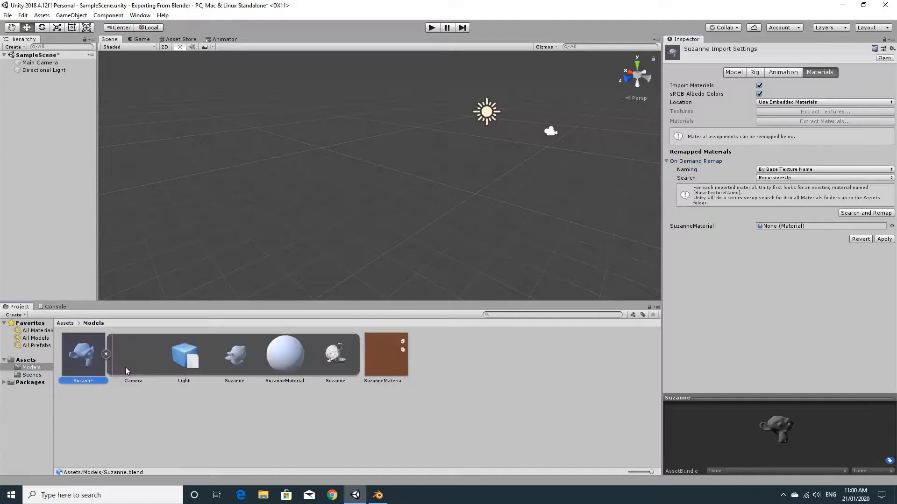
click(287, 369)
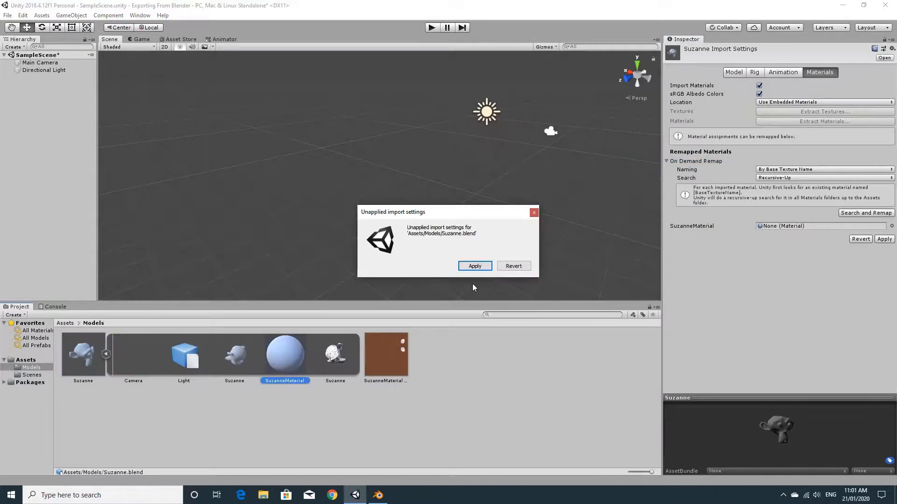
click(475, 266)
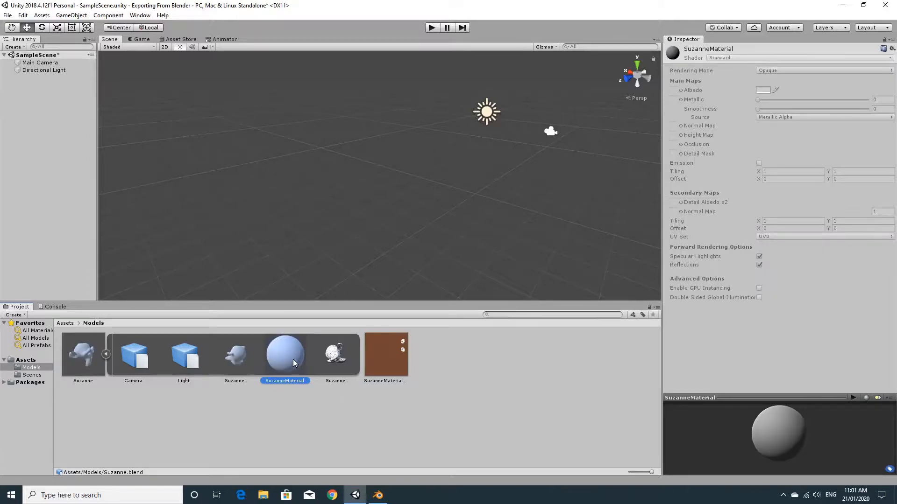
Extract the embedded SuzanneMaterial from the Suzanne model into the project's Models folder
click(83, 360)
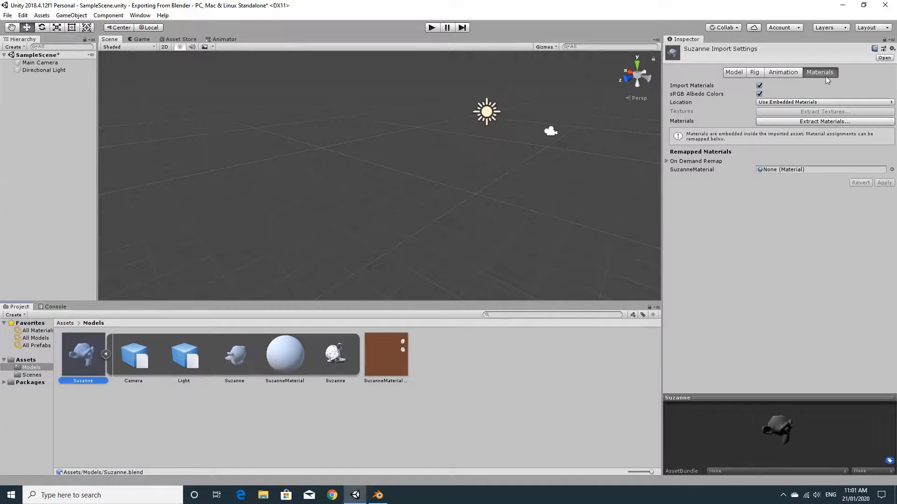
click(811, 122)
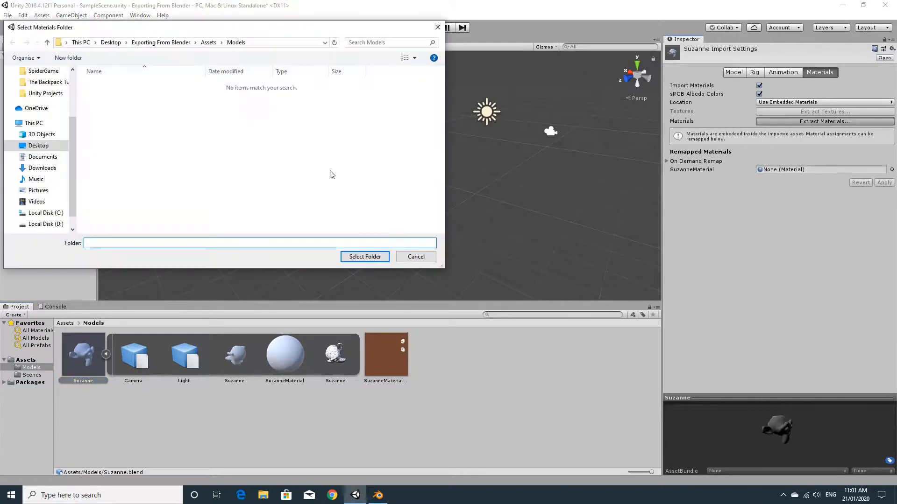
click(366, 257)
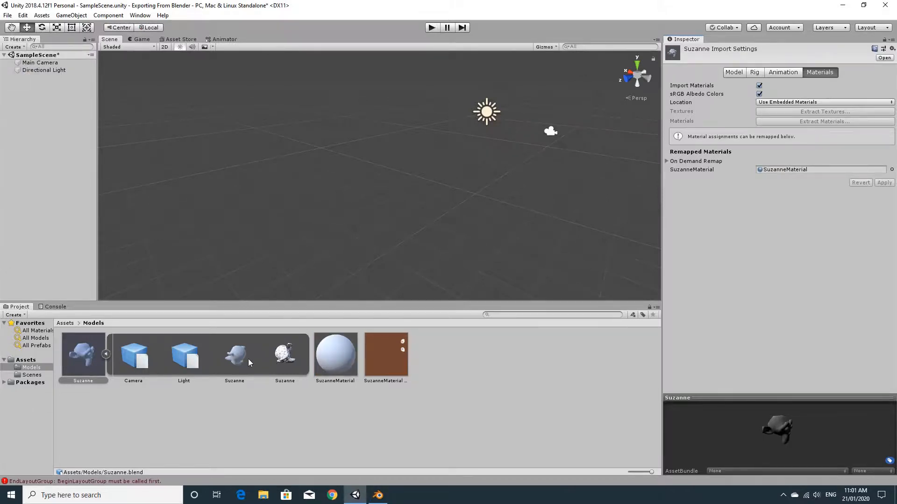
Assign the SuzanneMaterial Base Color texture as the extracted SuzanneMaterial's albedo map and check it on the Suzanne model preview
click(335, 360)
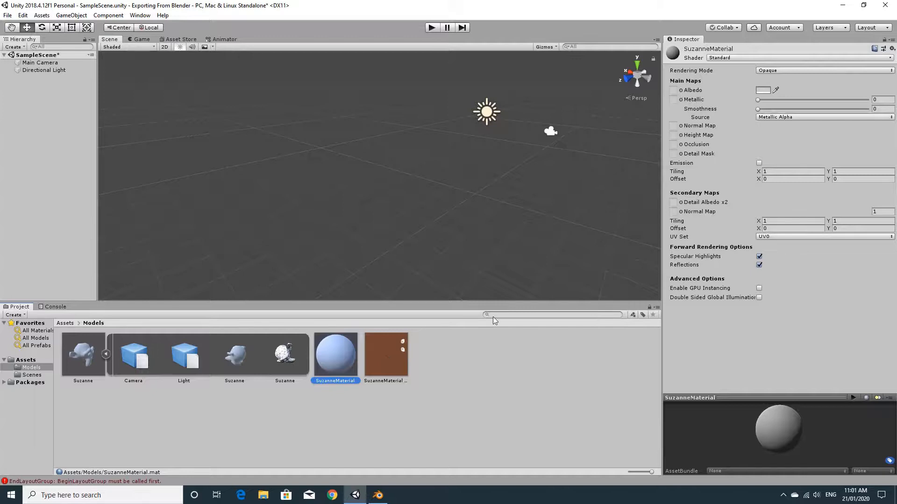
drag(390, 359, 673, 90)
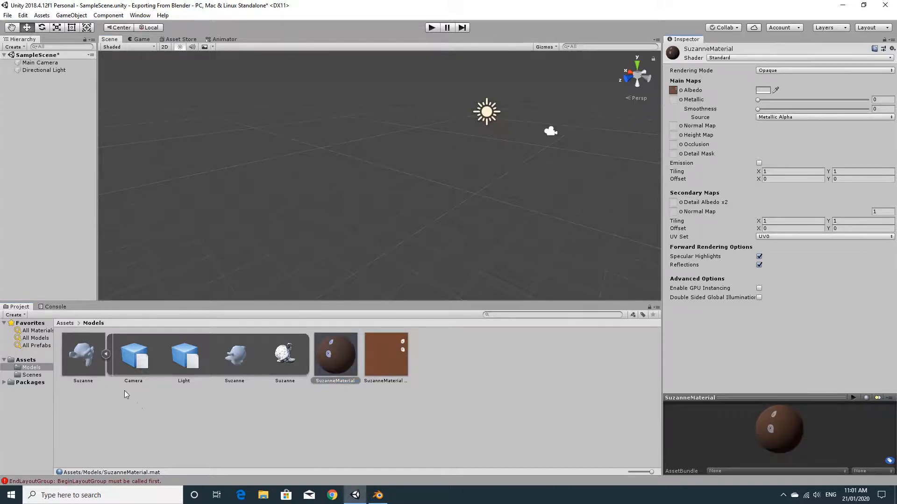
click(90, 357)
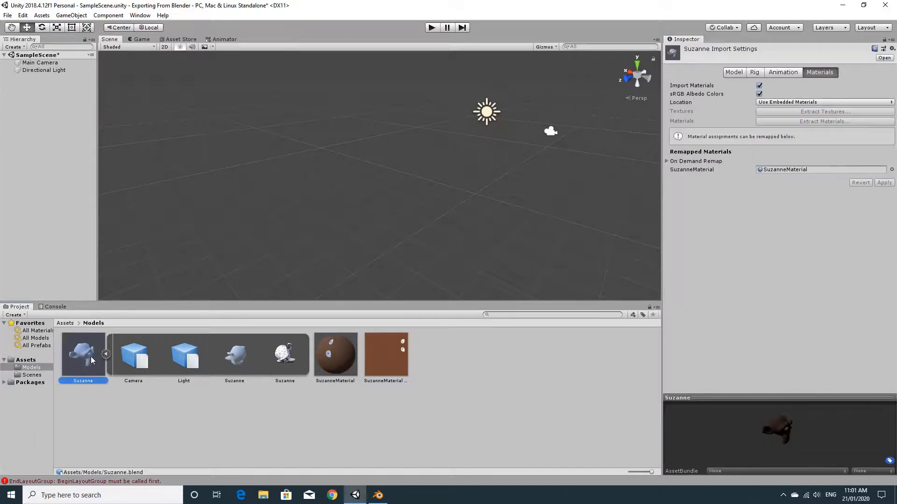
drag(795, 444, 766, 435)
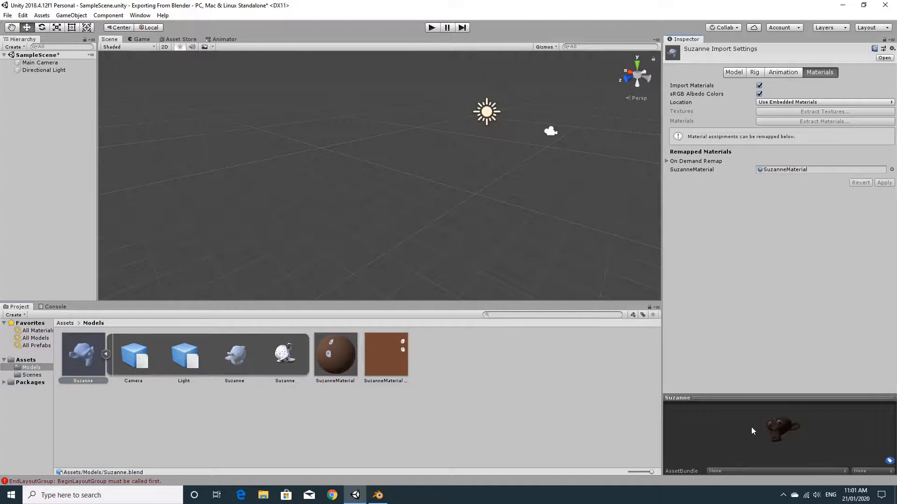
Place the Suzanne model in SampleScene's hierarchy, framed in the scene view, and save the scene
click(668, 163)
click(668, 162)
drag(85, 352, 41, 122)
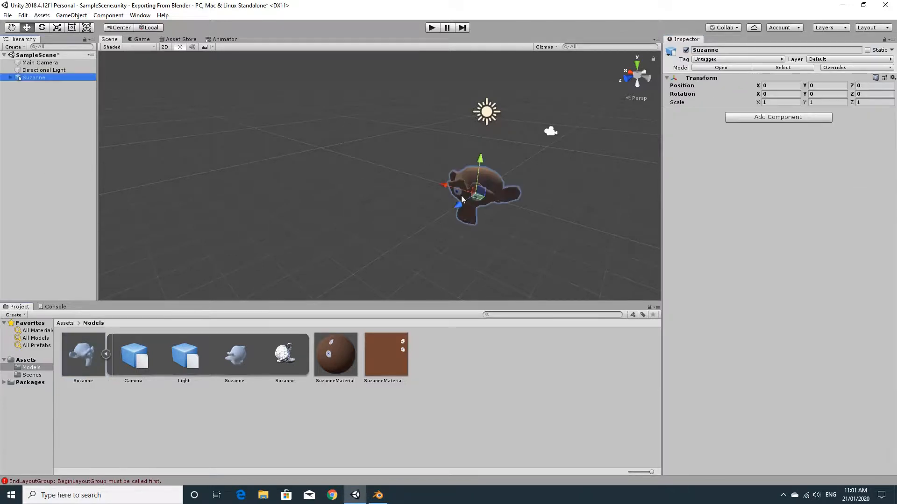
right_drag(513, 248, 552, 222)
key(f)
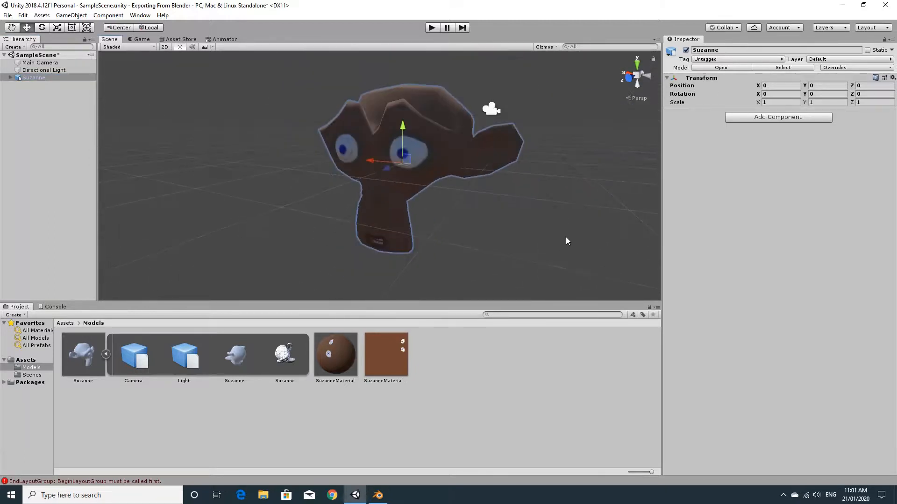
click(8, 15)
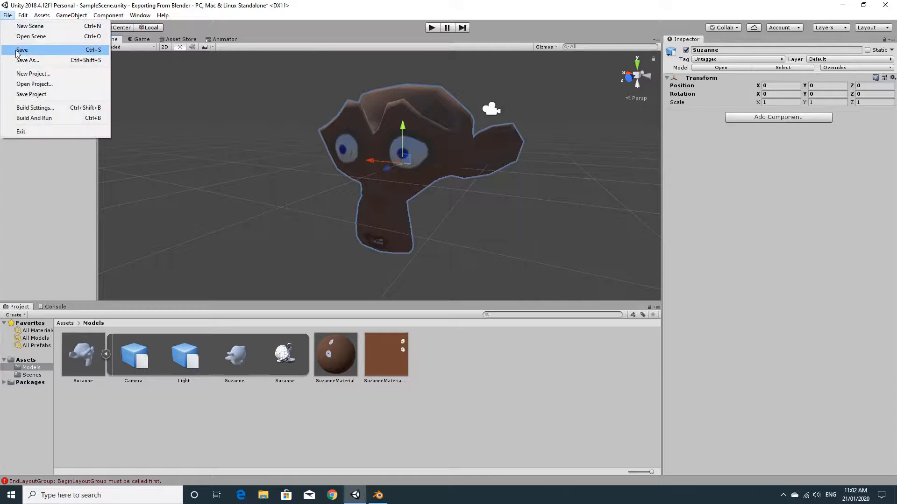
click(21, 50)
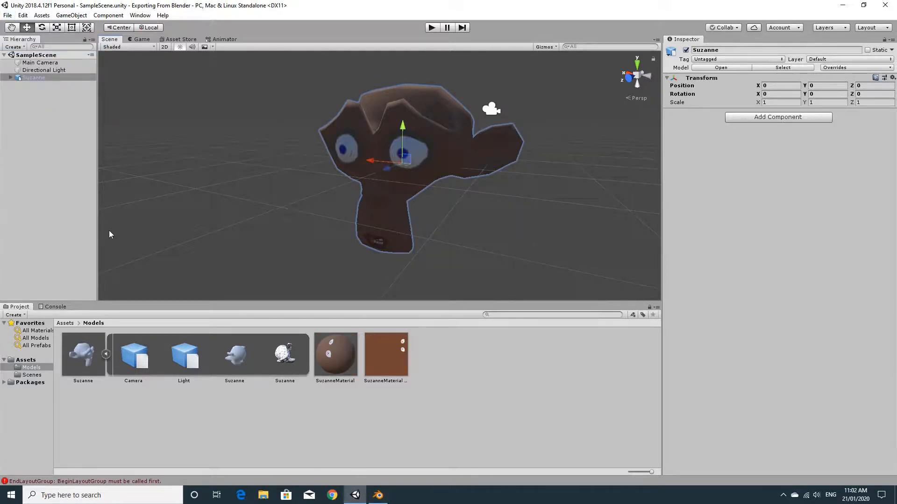
Switch to Blender, paint a small black loop on an ear in the texture and save the image, then return to Unity
click(378, 498)
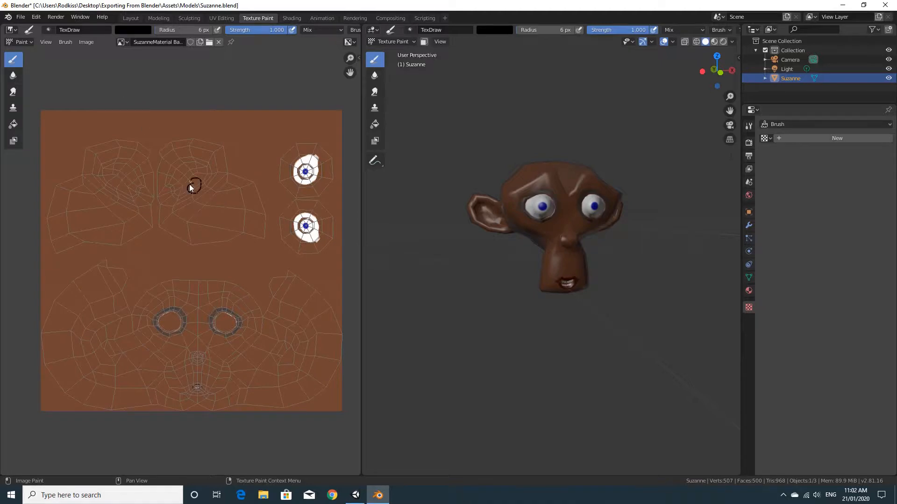
click(90, 43)
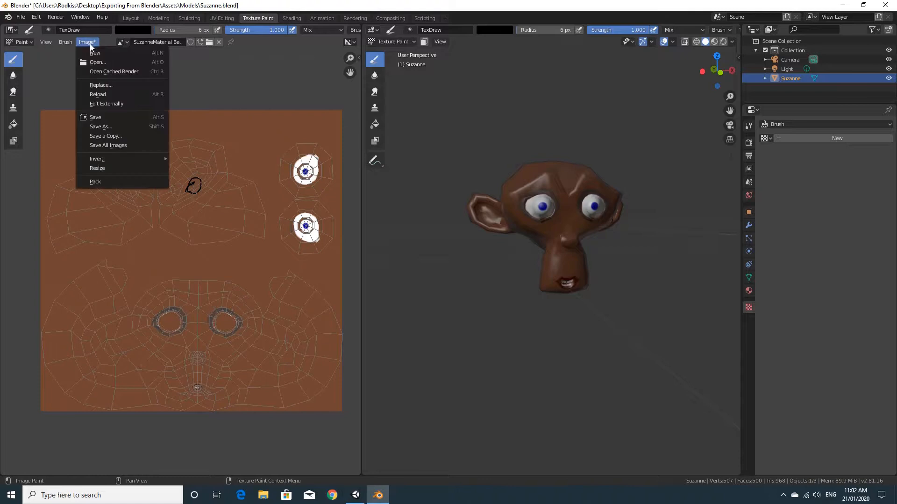
click(108, 118)
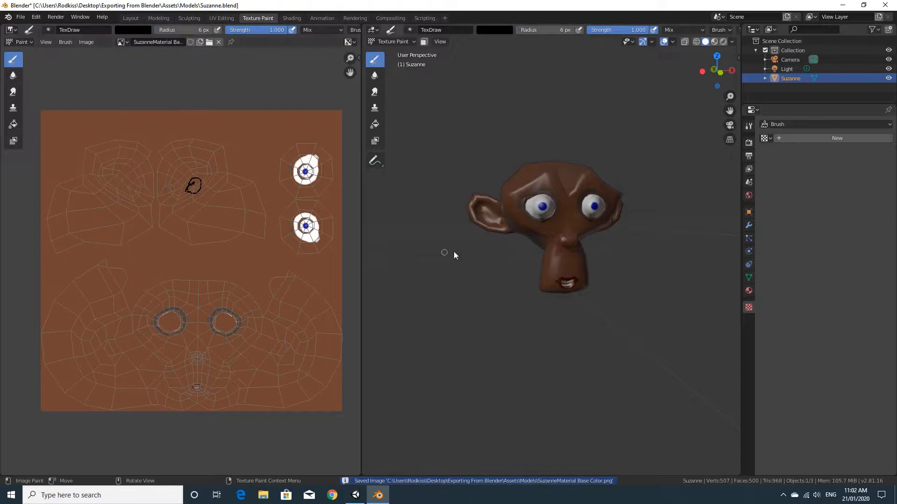
middle_drag(485, 253, 629, 233)
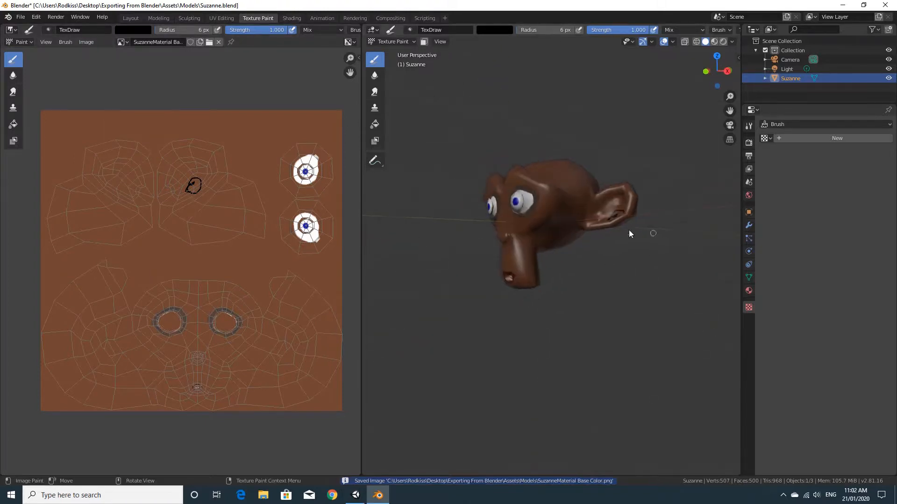
click(355, 495)
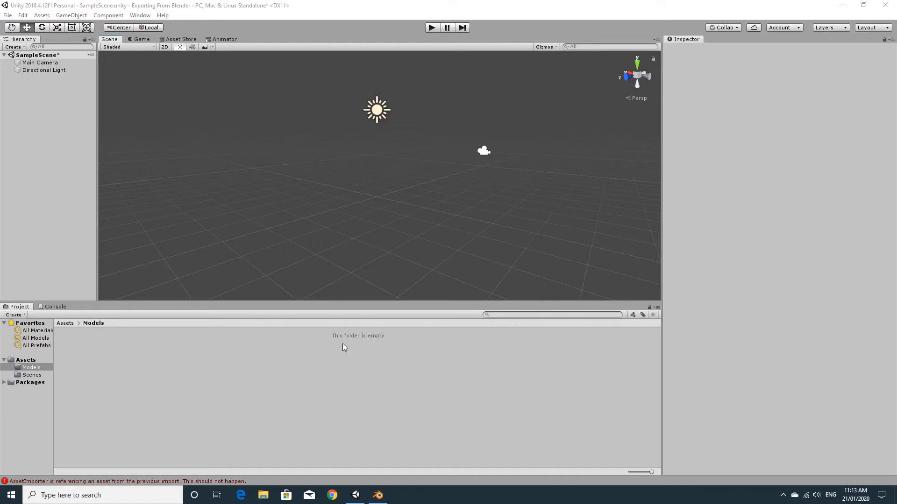
Switch to Blender and delete the light and the camera from the Suzanne scene
click(378, 495)
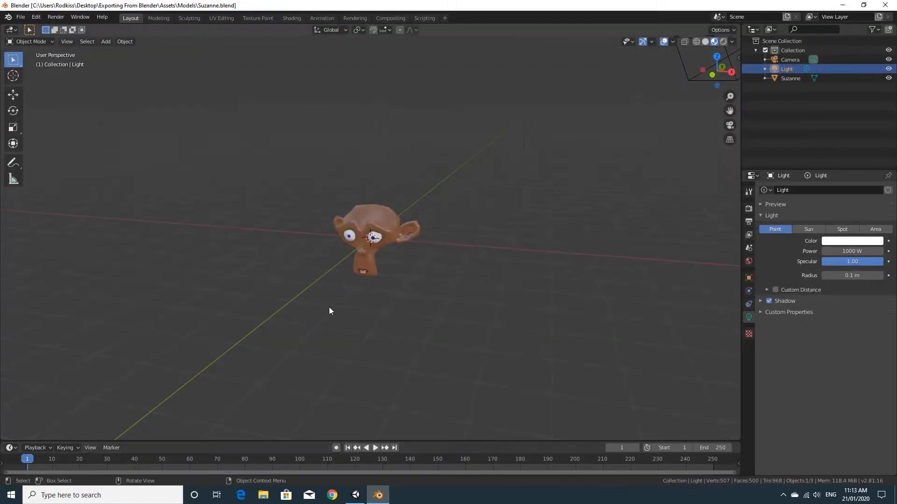
right_click(456, 281)
click(553, 243)
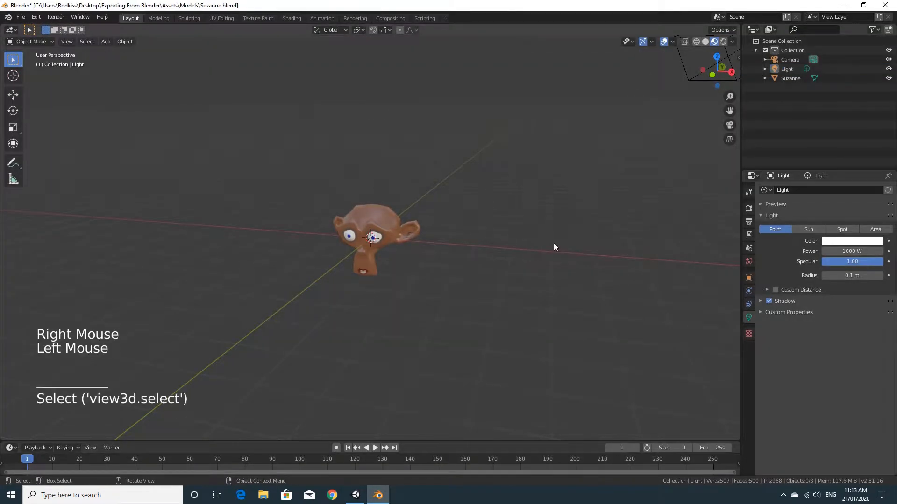
click(407, 225)
scroll(469, 258, down, 3)
middle_drag(469, 258, 489, 270)
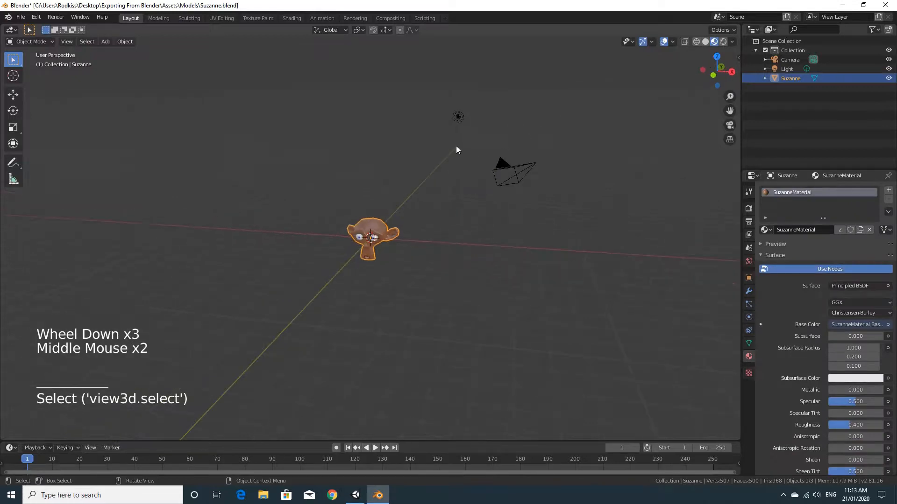
click(459, 119)
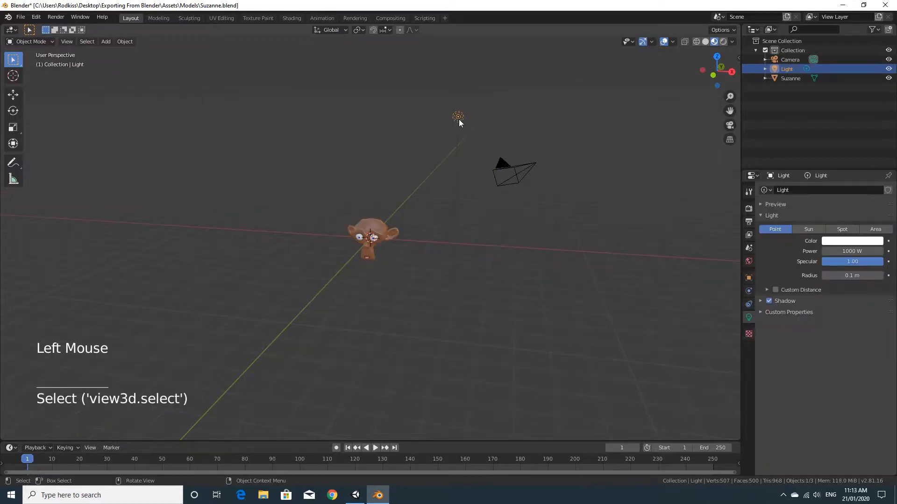
shift+click(512, 172)
key(Delete)
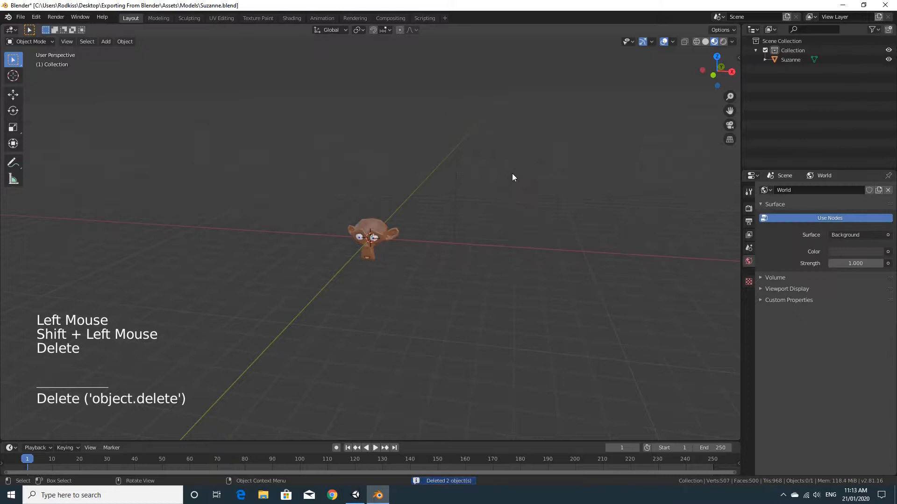
Select the Suzanne mesh and save the Suzanne.blend file
click(394, 229)
click(21, 17)
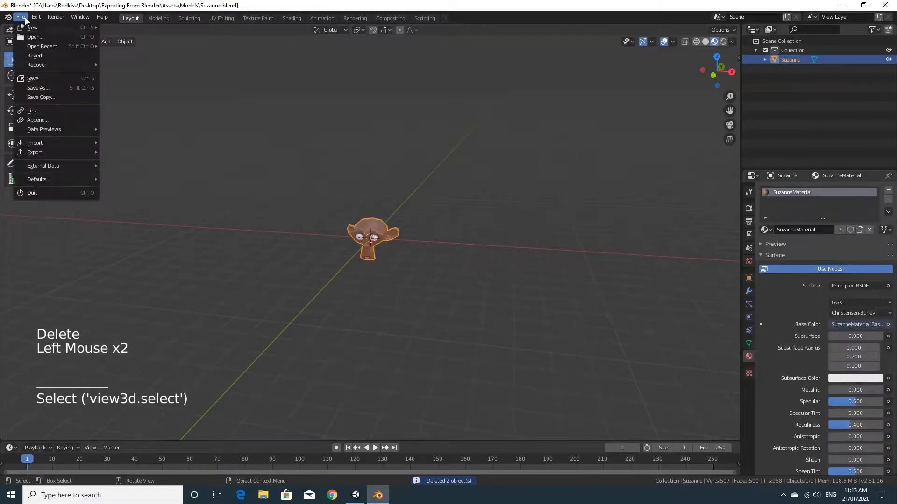
click(29, 80)
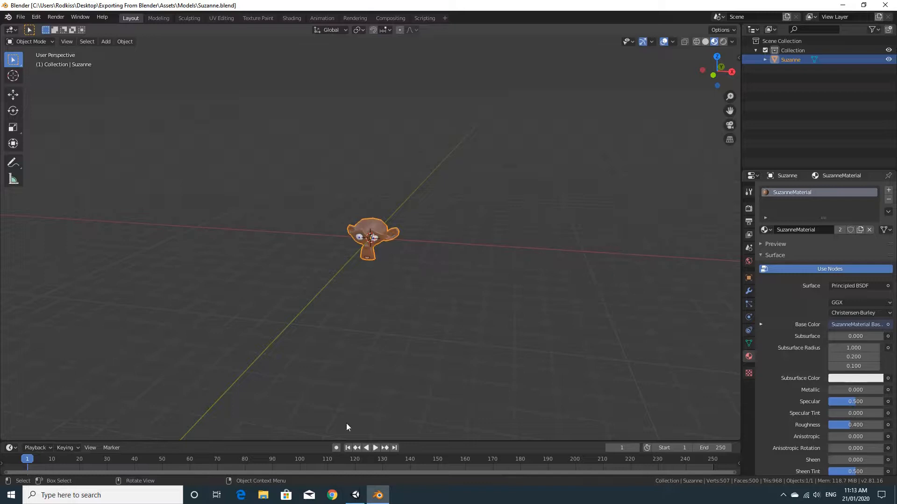
Save the Suzanne texture in the Models folder as SuzanneMaterial Base Color.png in PNG format
mouse_move(359, 499)
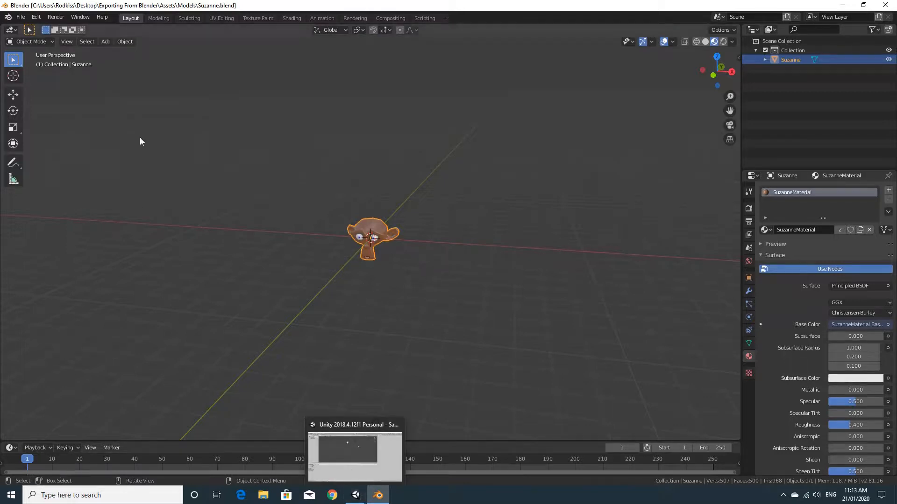
click(218, 19)
click(248, 18)
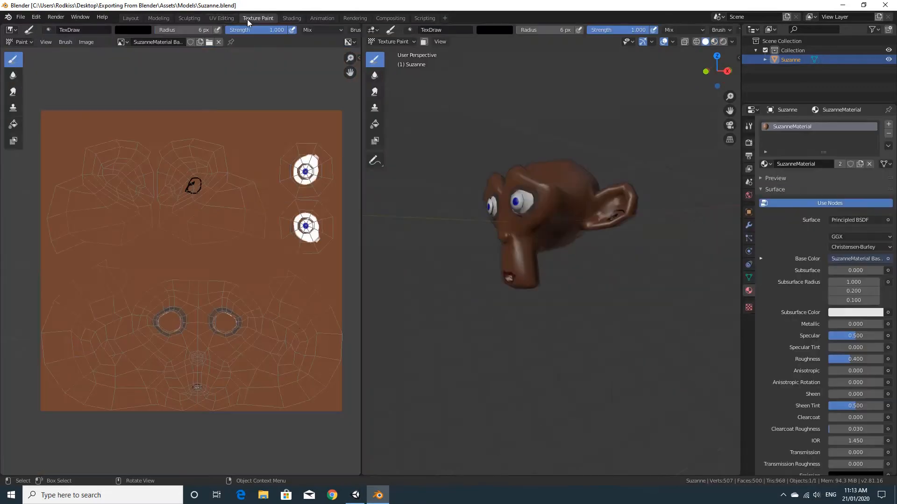
click(220, 18)
click(121, 42)
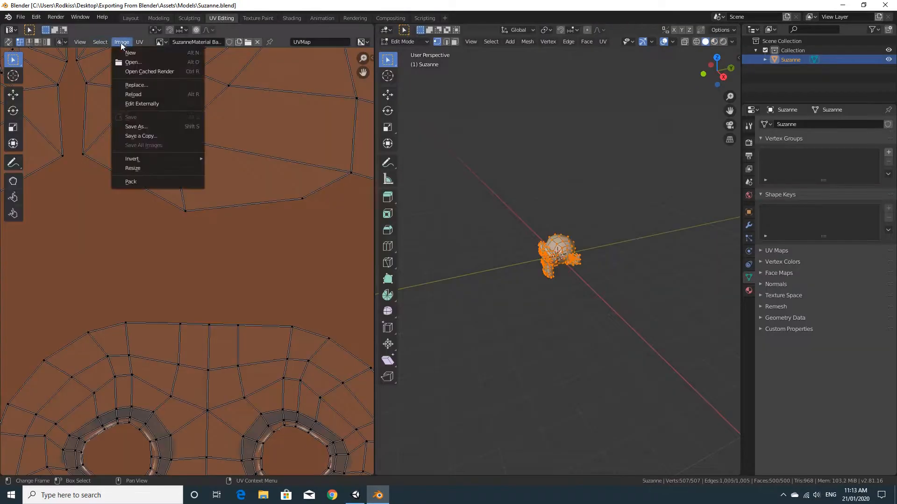
click(134, 126)
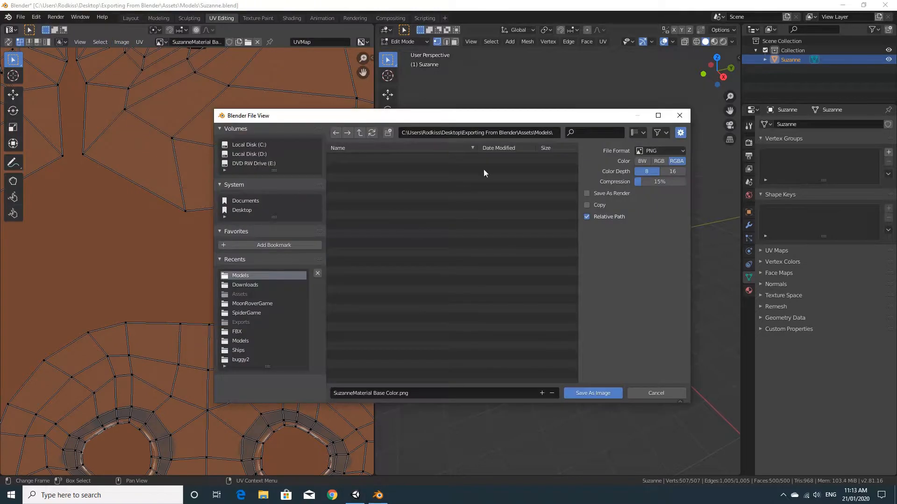
click(577, 393)
Switch to Unity, check the Suzanne asset and its SuzanneMaterial, and add the Suzanne model to SampleScene's hierarchy
click(355, 496)
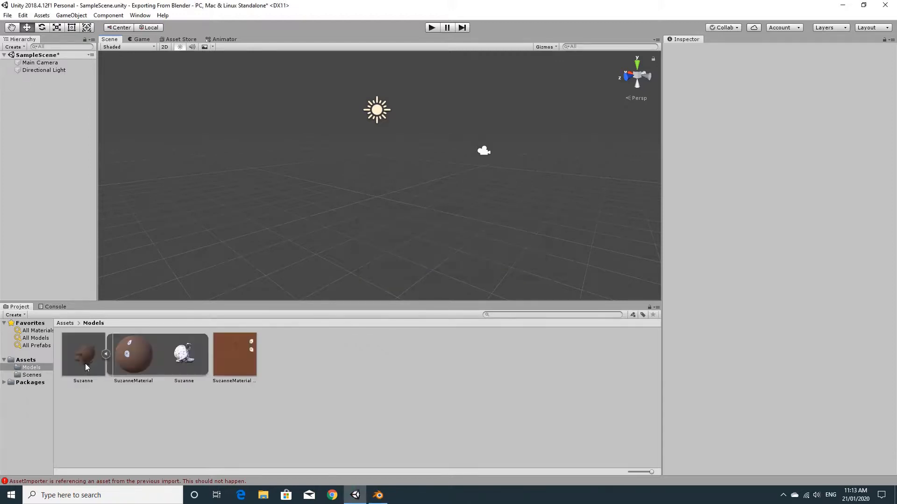
click(85, 364)
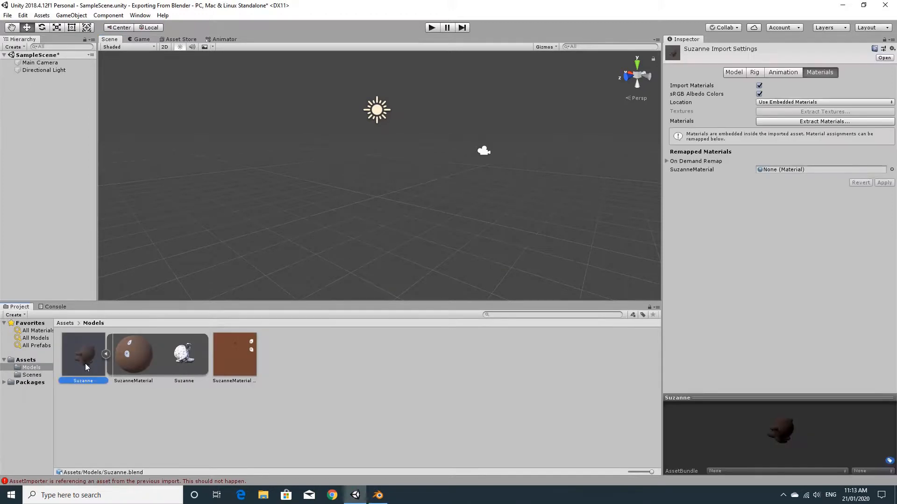
click(128, 354)
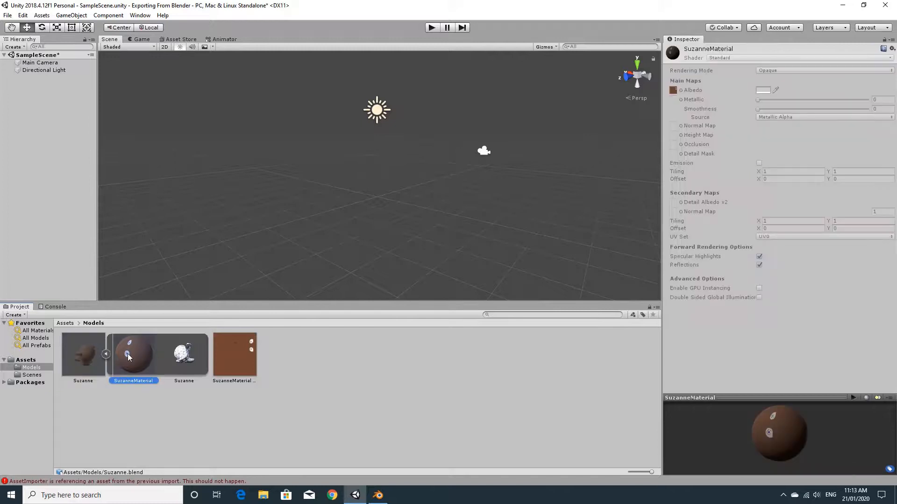
click(88, 357)
double_click(88, 357)
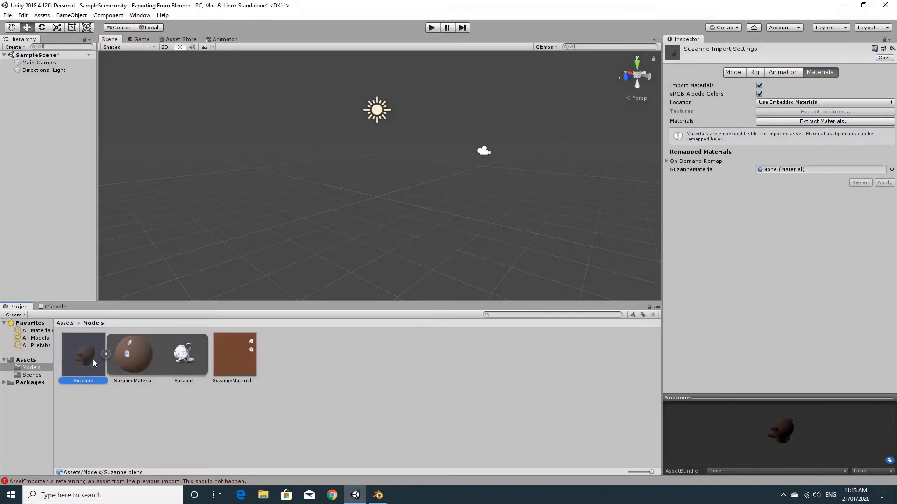
drag(92, 359, 39, 137)
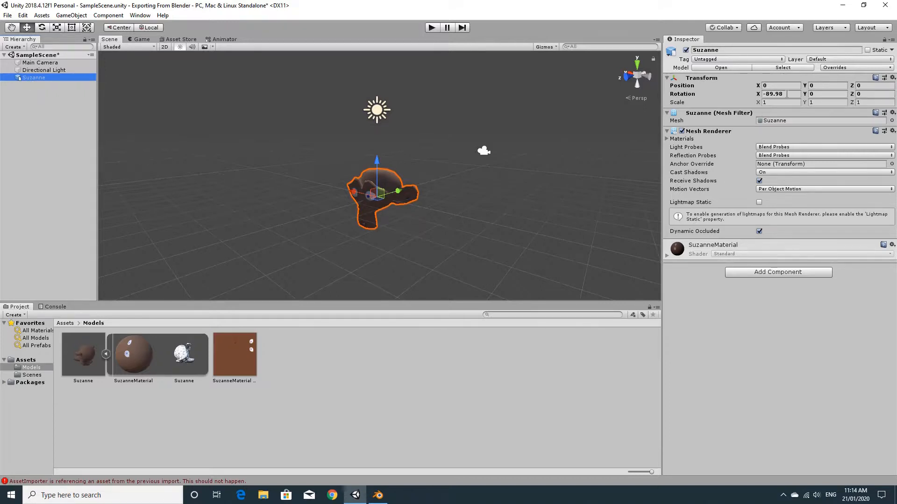
Try an X rotation of 0 on the Suzanne object and check its orientation from several angles
click(788, 94)
text(0)
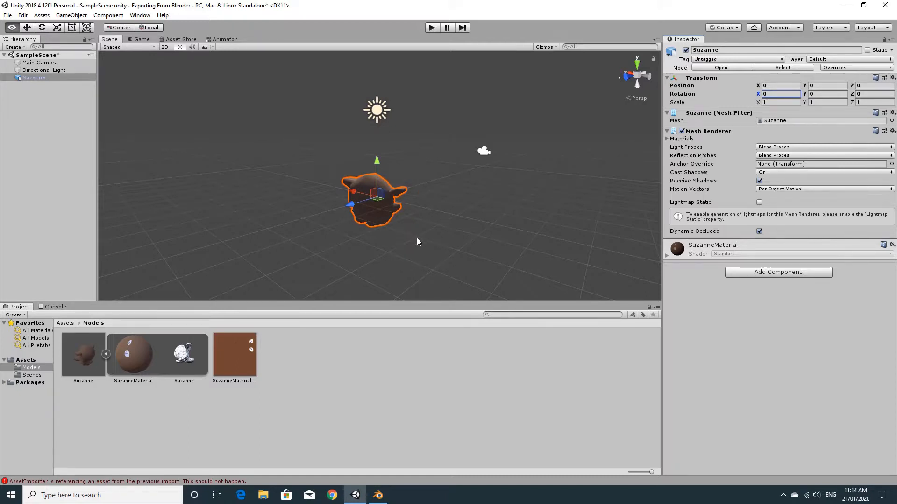
alt+drag(416, 237, 369, 157)
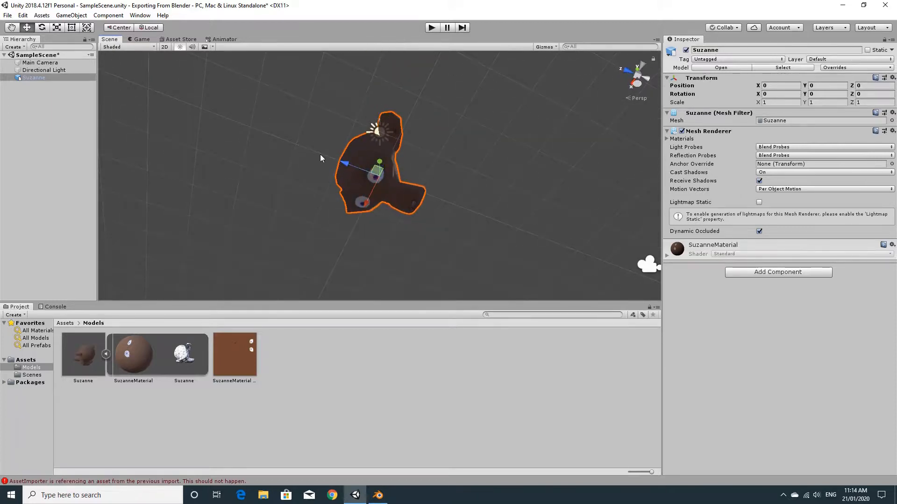
drag(467, 145, 486, 195)
alt+drag(437, 155, 351, 218)
click(386, 189)
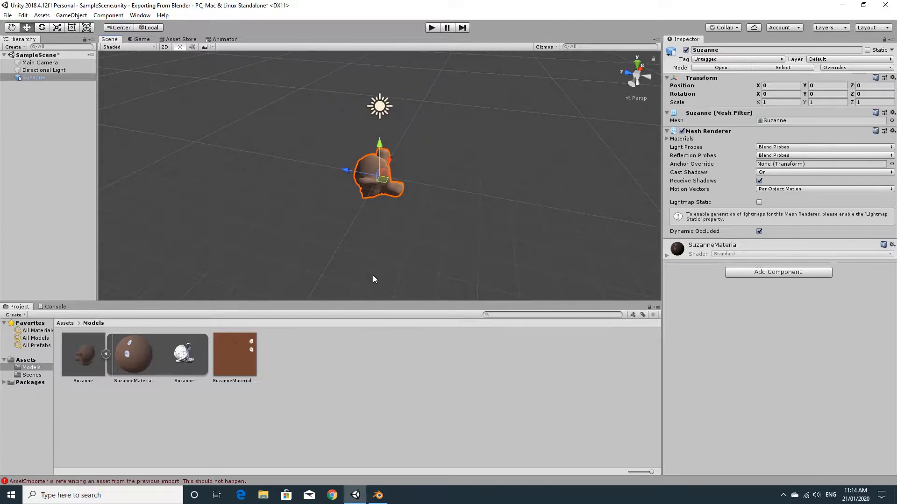
Switch to Blender, put Suzanne in Object Mode and examine its axes with the Move tool
click(378, 495)
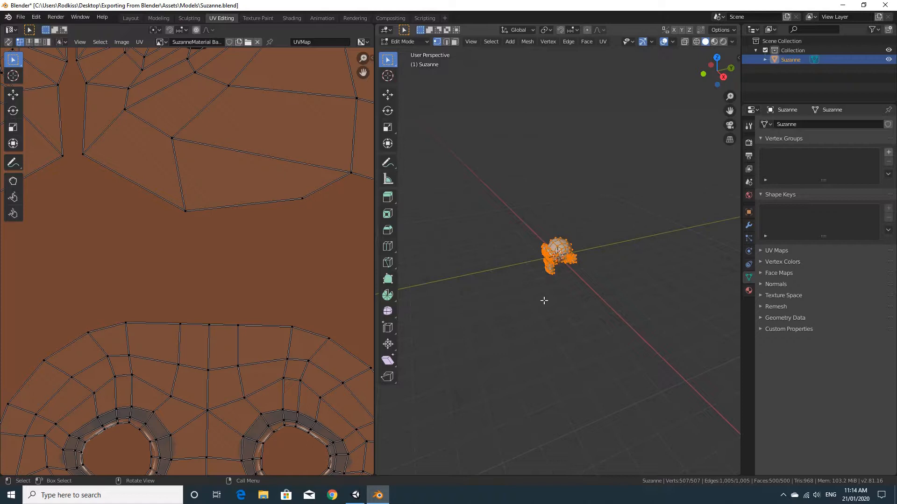
key(Tab)
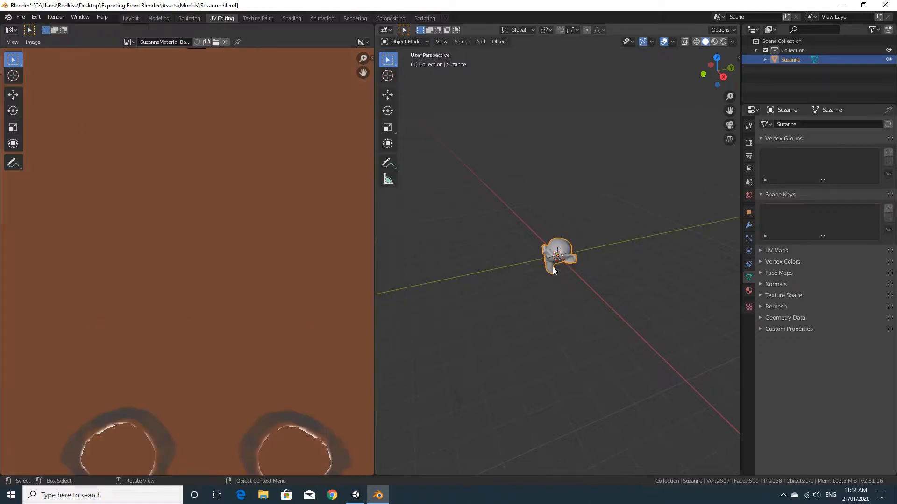
click(389, 97)
scroll(581, 321, up, 4)
scroll(582, 321, down, 1)
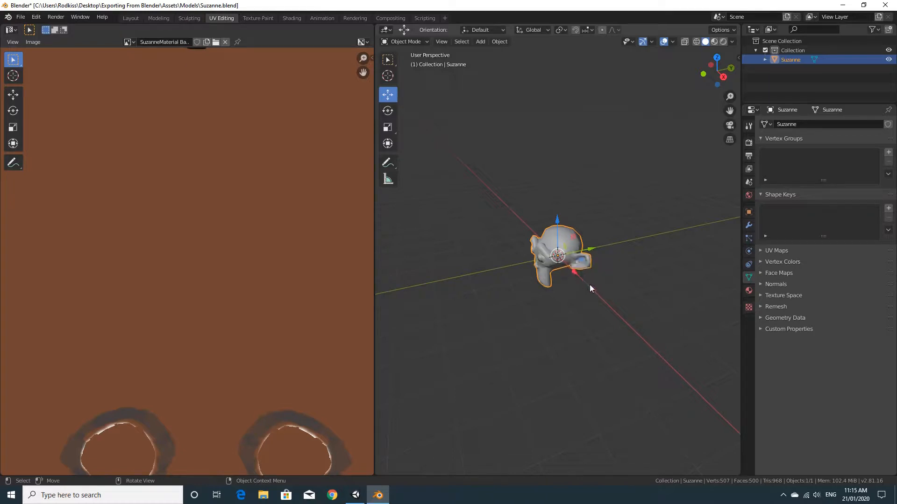
Return to Unity, set the Suzanne object's X rotation to -90 and check its orientation in the scene
click(357, 498)
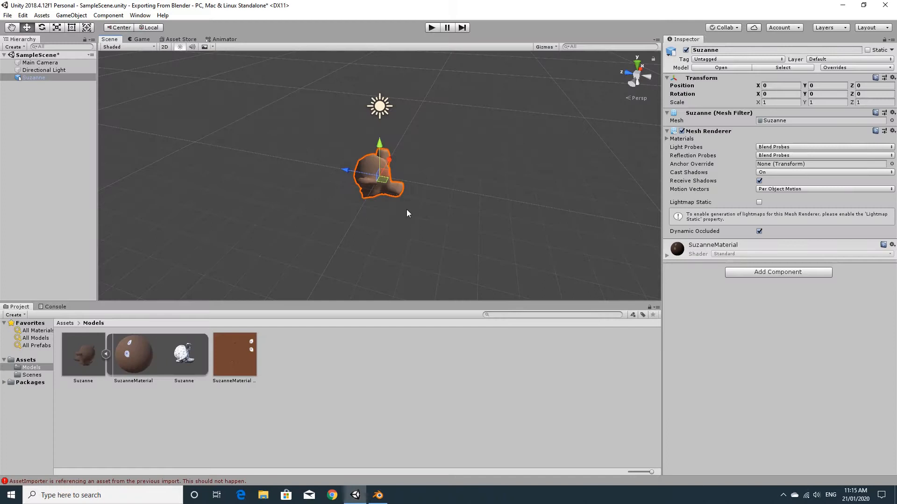
click(780, 93)
text(-90)
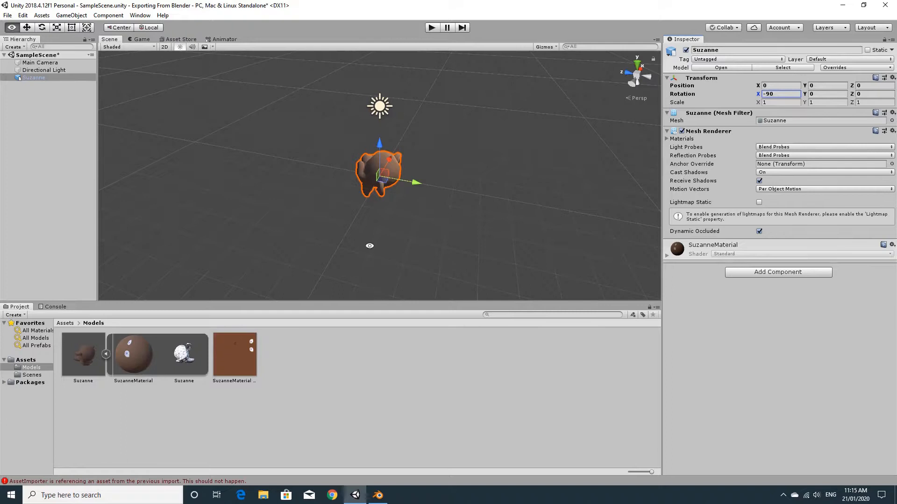
alt+drag(368, 246, 444, 195)
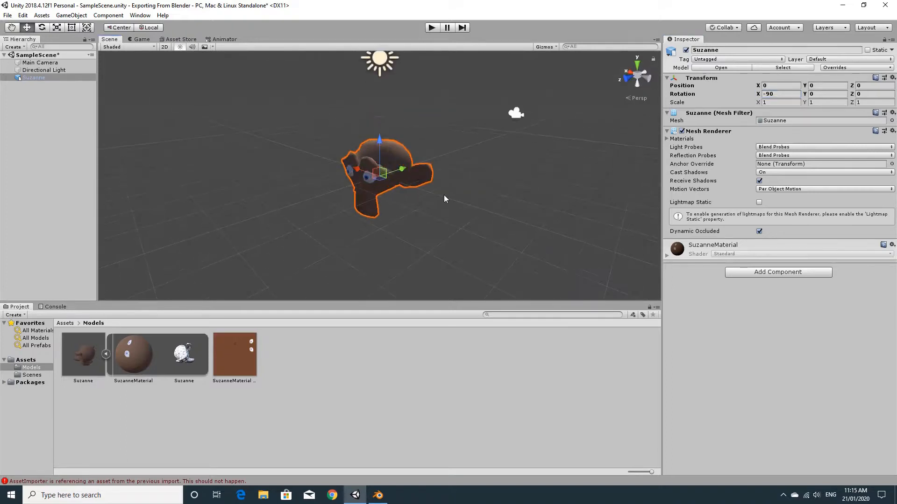
alt+drag(401, 223, 335, 238)
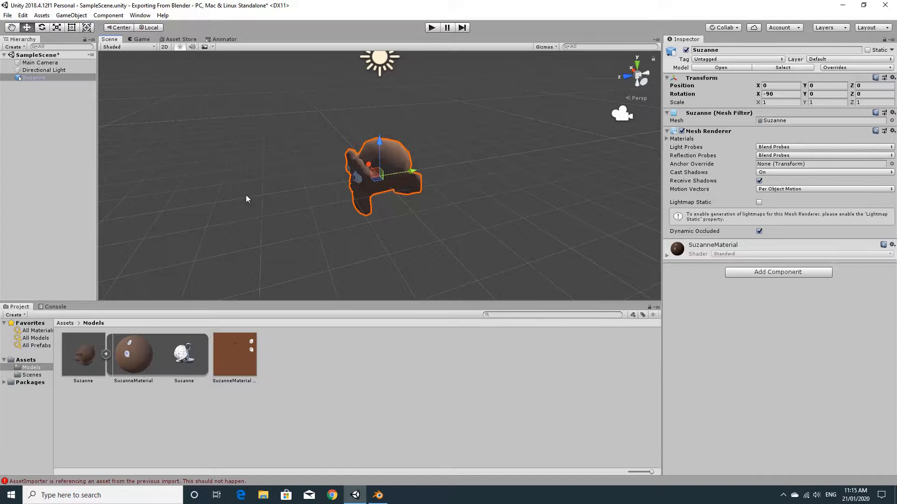
Raise the Suzanne object vertically to a Y position of about 3.08
click(53, 78)
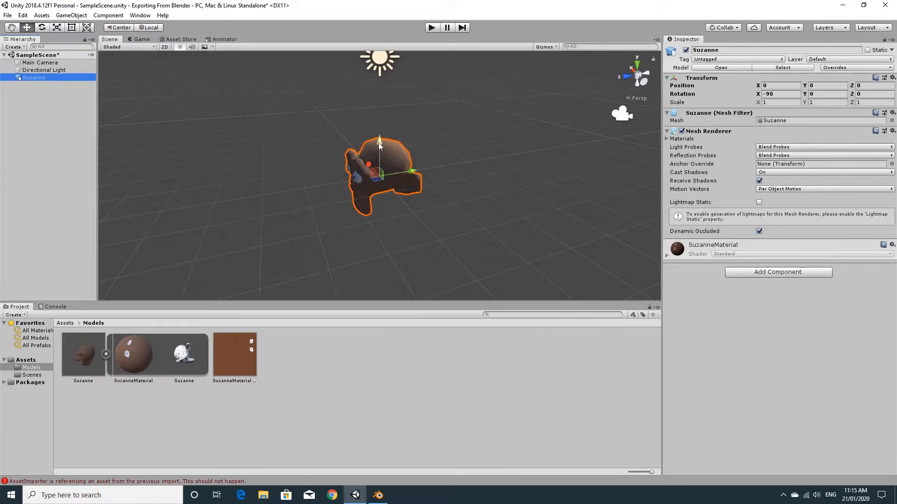
drag(379, 145, 380, 52)
alt+drag(402, 118, 419, 150)
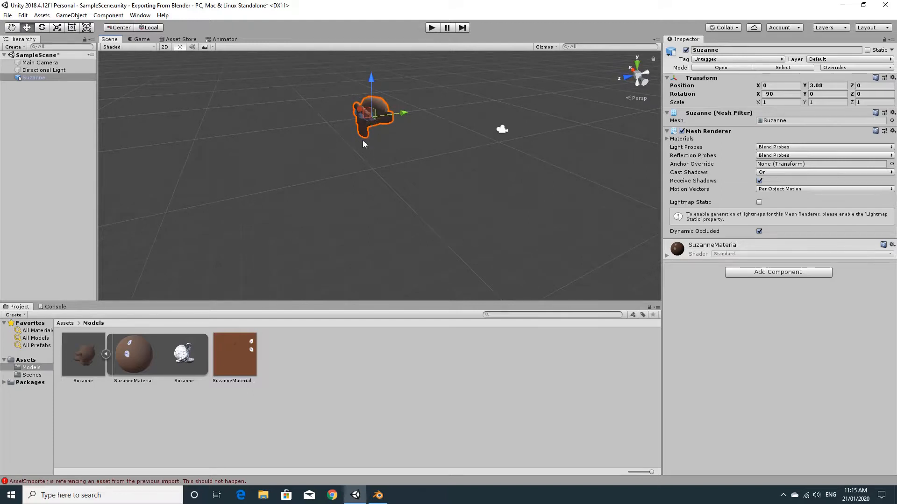
Enable Generate Colliders in the Suzanne asset's model import settings and apply the change
click(83, 360)
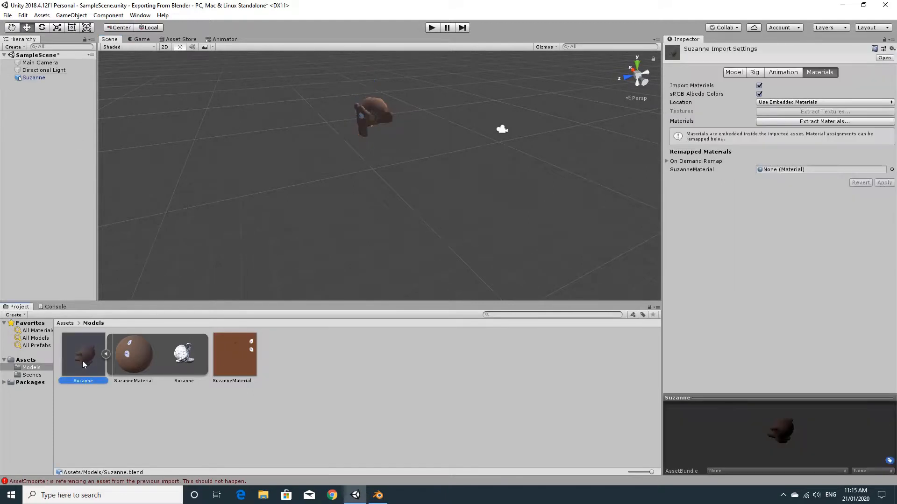
click(733, 73)
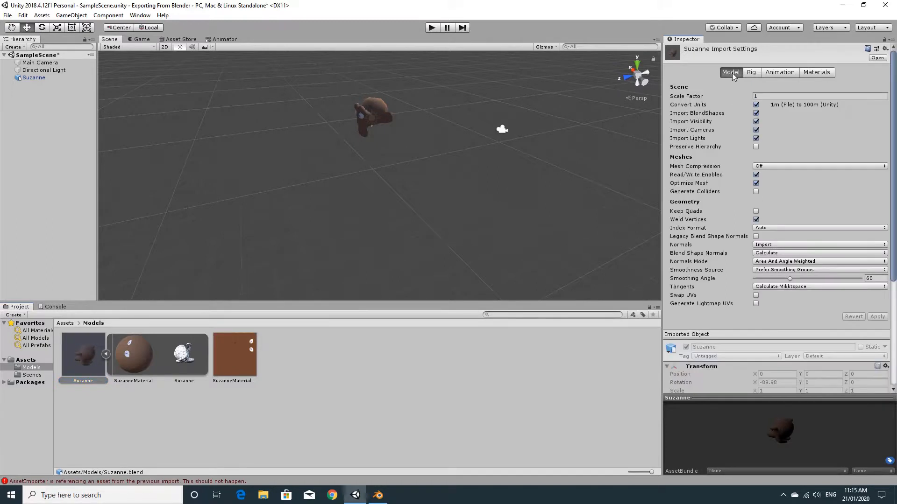
click(755, 192)
click(876, 317)
Select Suzanne in the scene and make its Mesh Collider convex
click(385, 110)
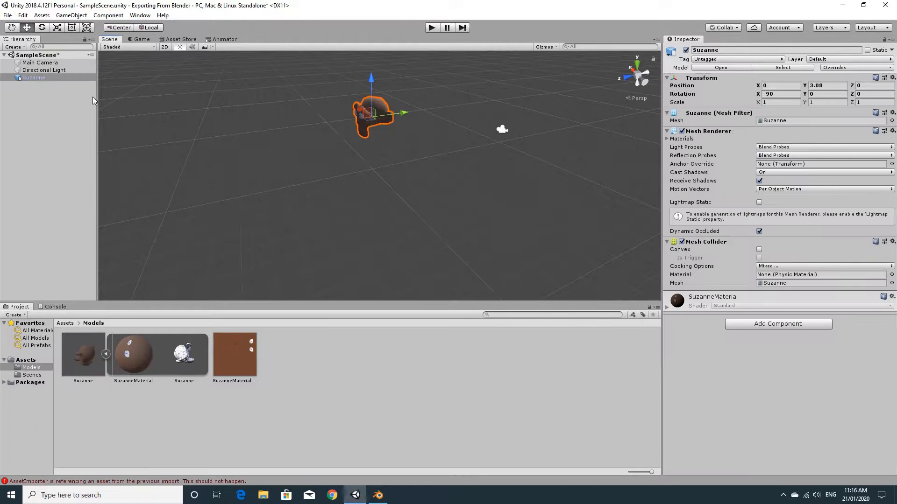
click(49, 76)
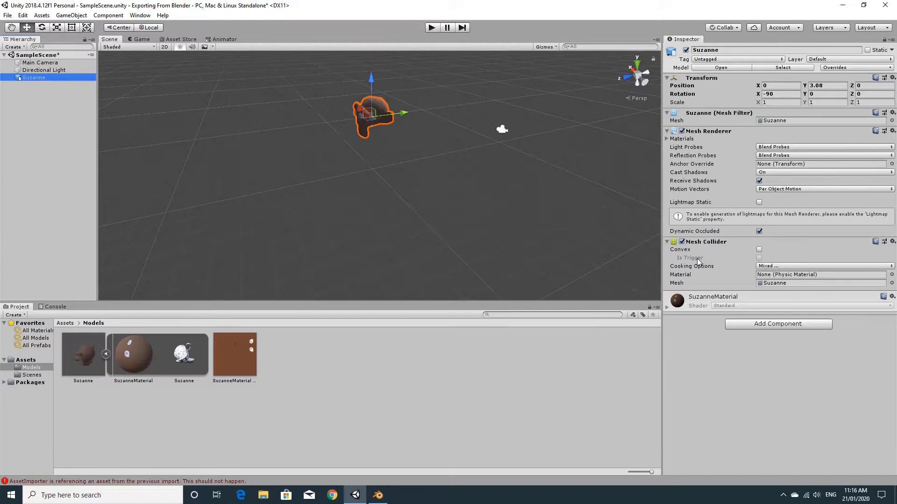
click(758, 251)
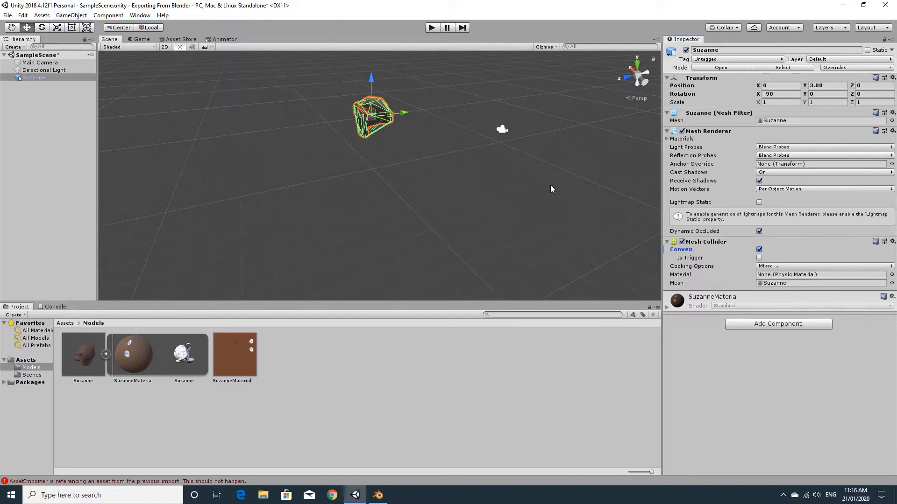
Add a Rigidbody component to the Suzanne object
click(739, 328)
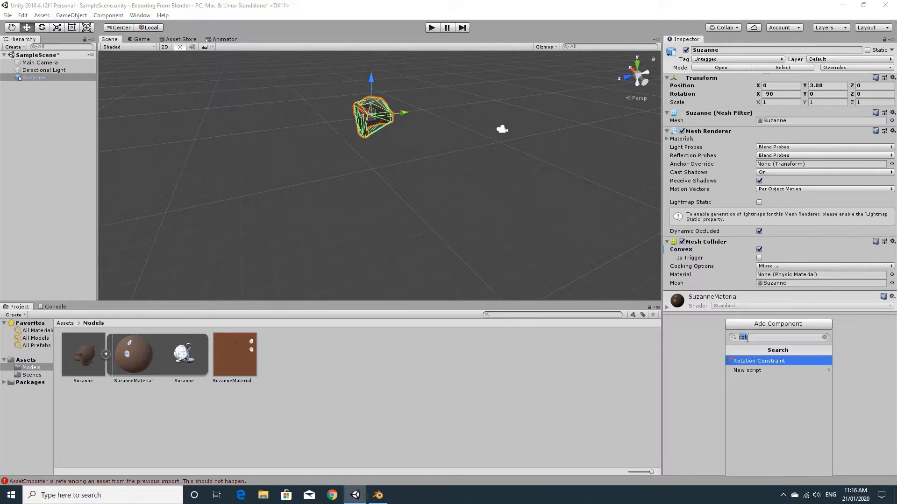
text(rig)
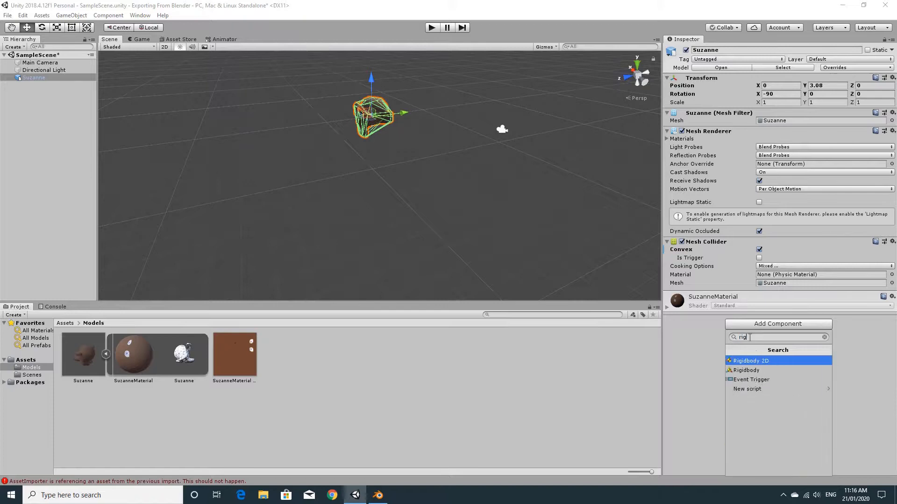
click(756, 370)
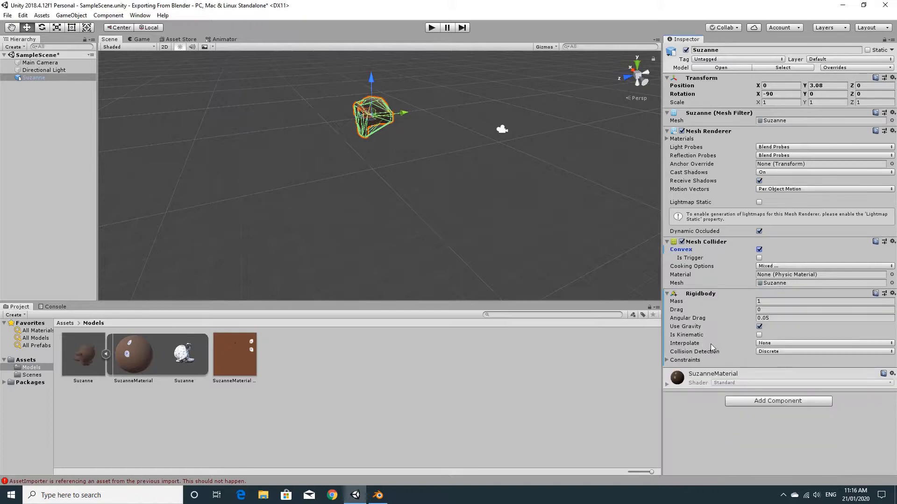
click(776, 302)
click(753, 437)
Create a 3D cube in the scene and set its scale to 50 on X and 50 on Z
click(71, 14)
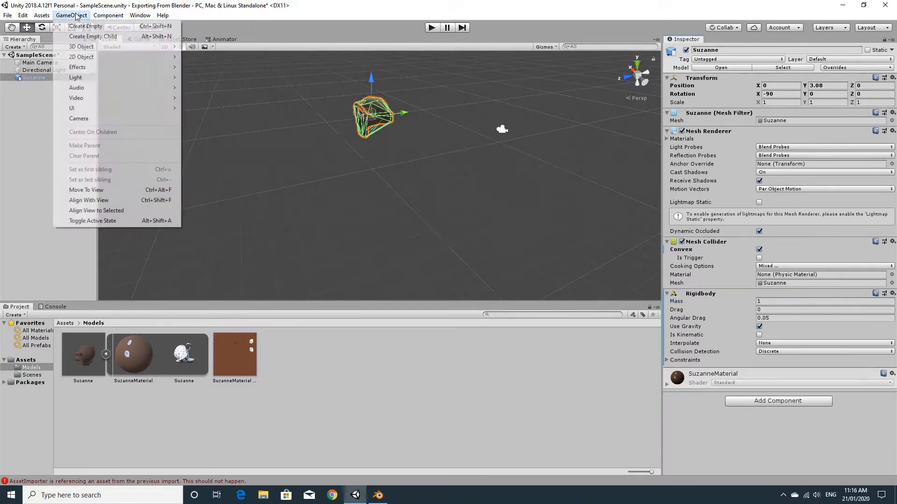
mouse_move(80, 54)
click(195, 46)
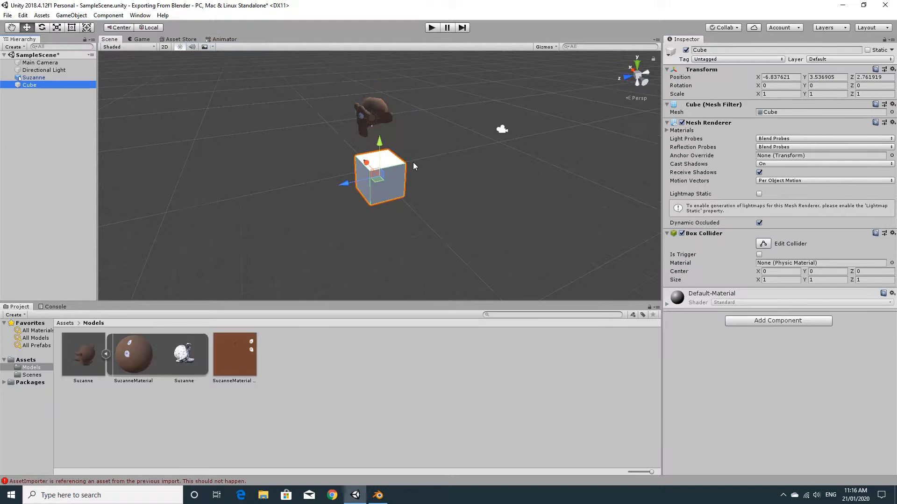
click(787, 94)
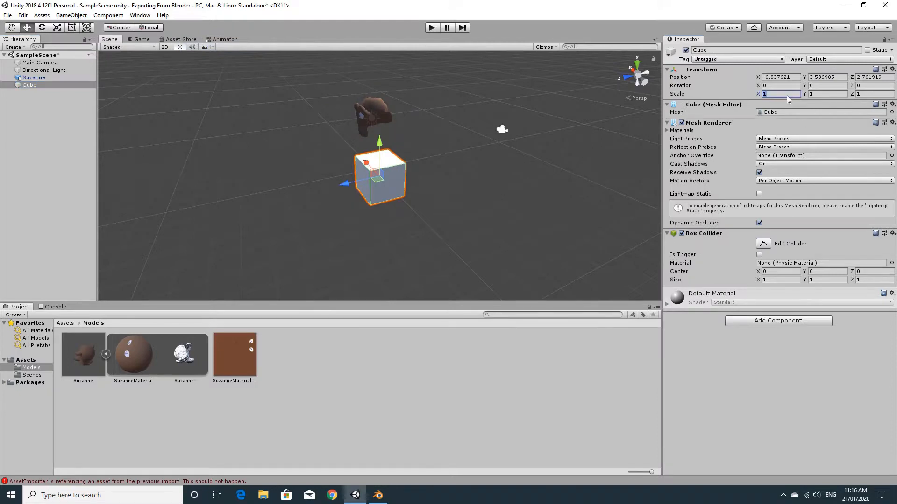
text(50)
click(869, 94)
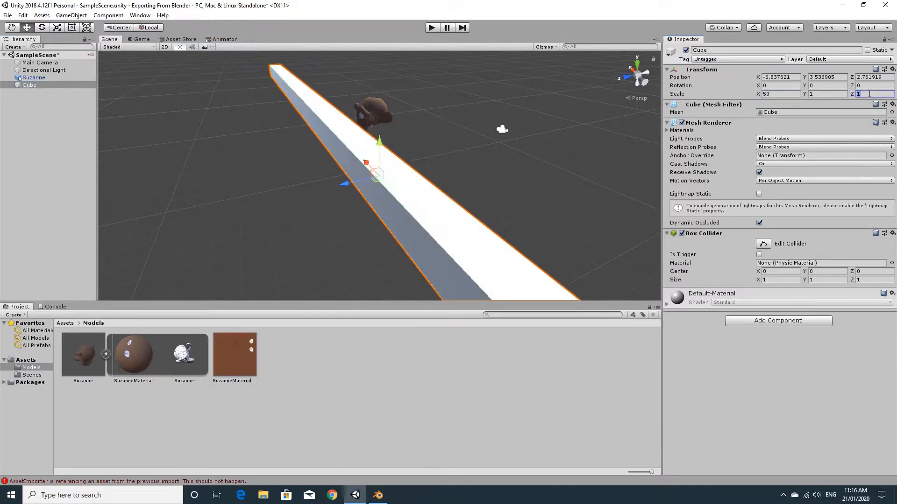
text(50)
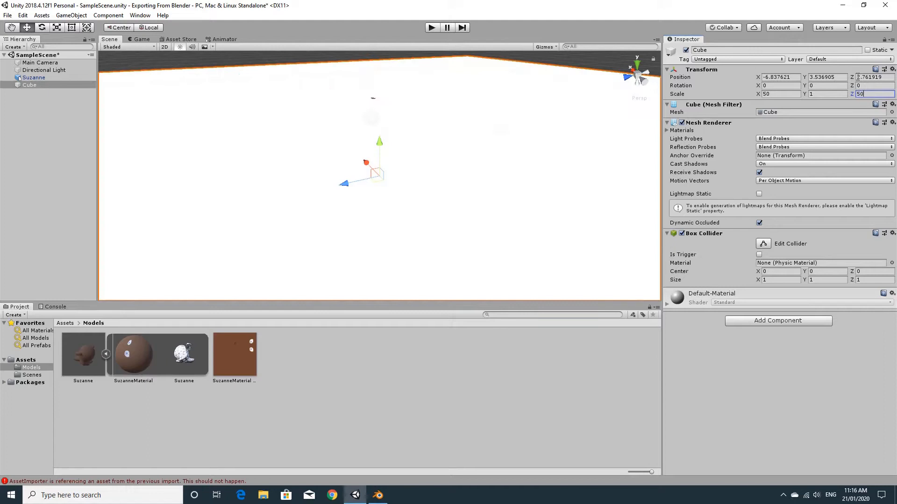
Set the cube's position to 0 on X, Y and Z, and test the scene in play mode before stopping playback
click(791, 77)
text(0)
click(828, 78)
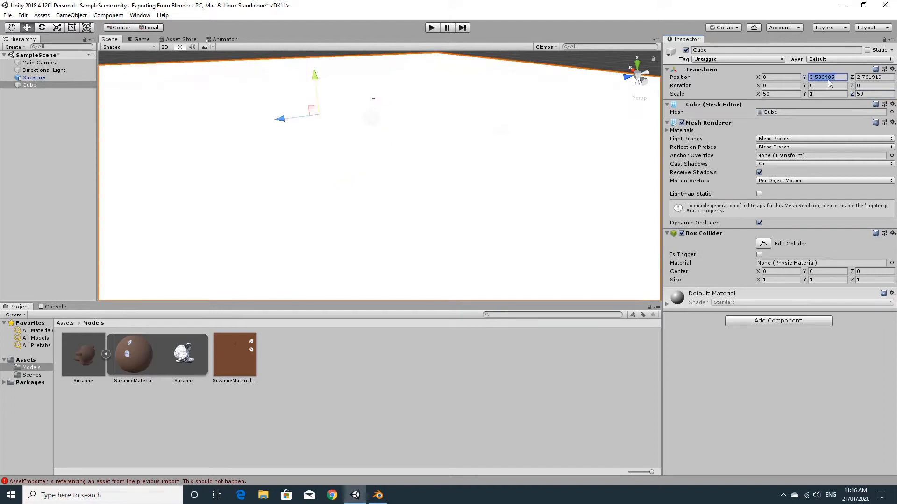
text(0)
key(Tab)
text(0)
click(430, 28)
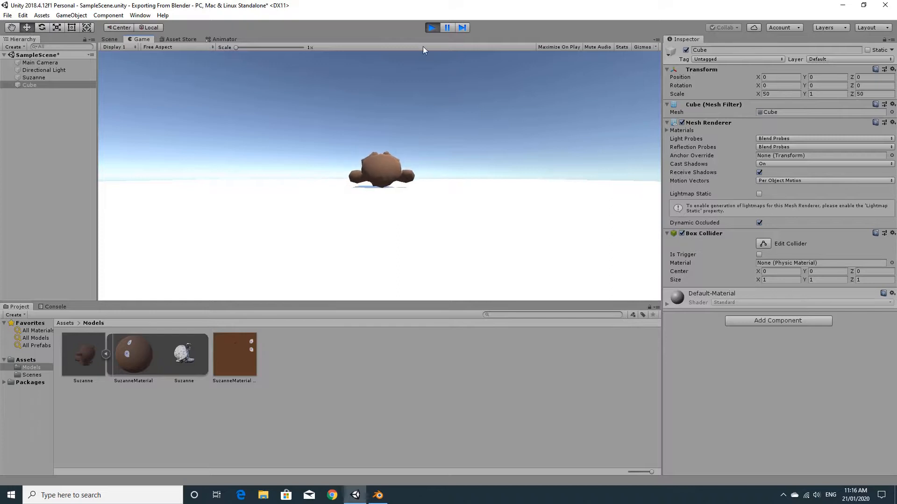
click(431, 28)
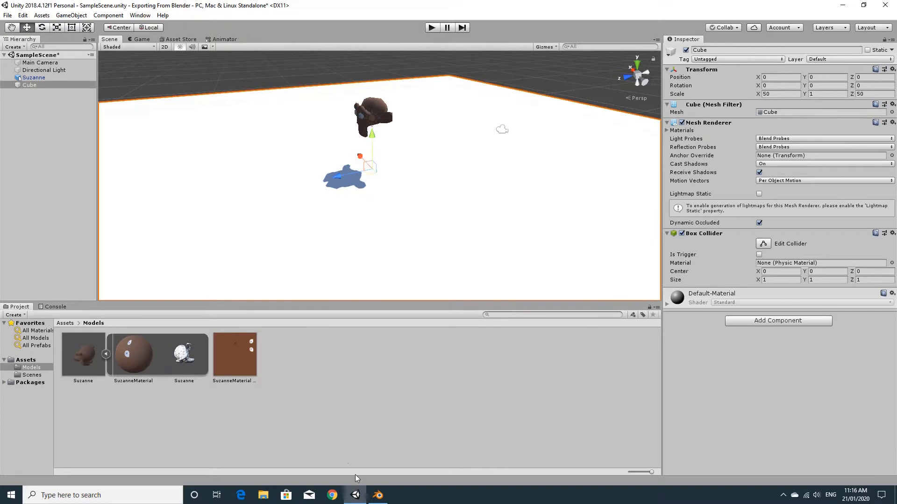
Switch to Blender and rotate Suzanne by 90° in the right orthographic view
click(378, 496)
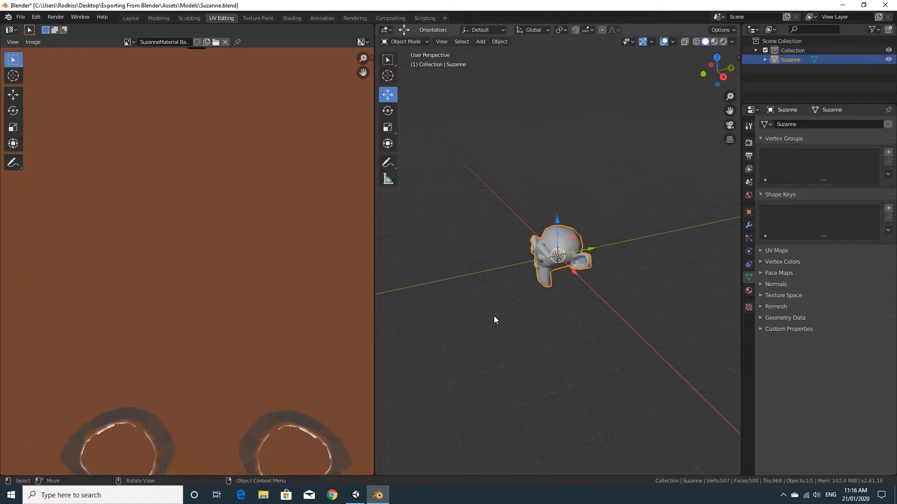
scroll(545, 298, up, 2)
shift+middle_drag(566, 310, 526, 298)
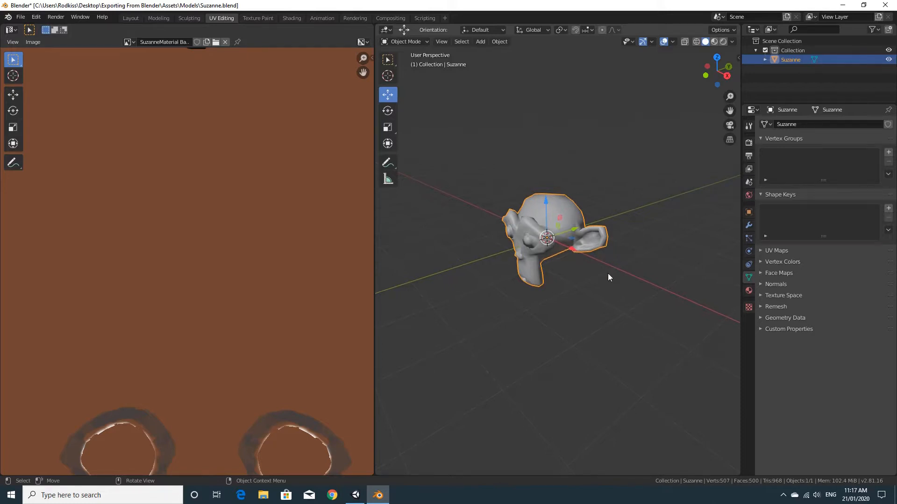
key(KP_3)
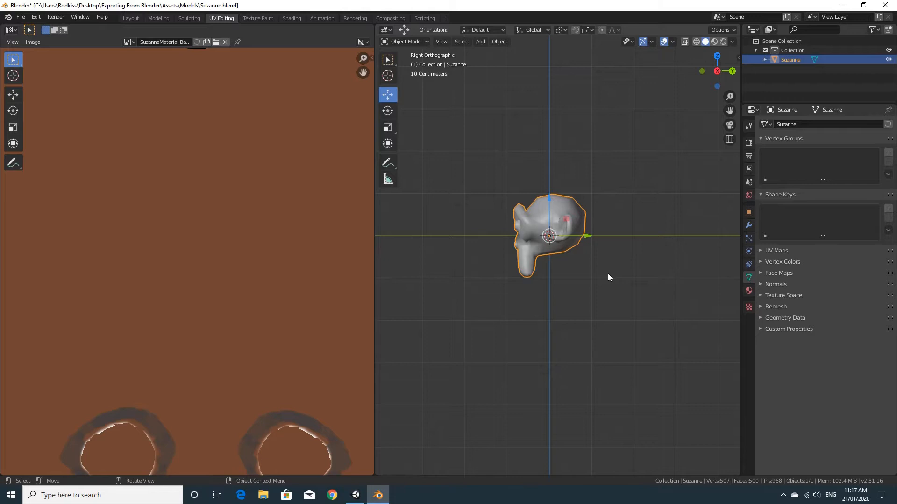
text(r90)
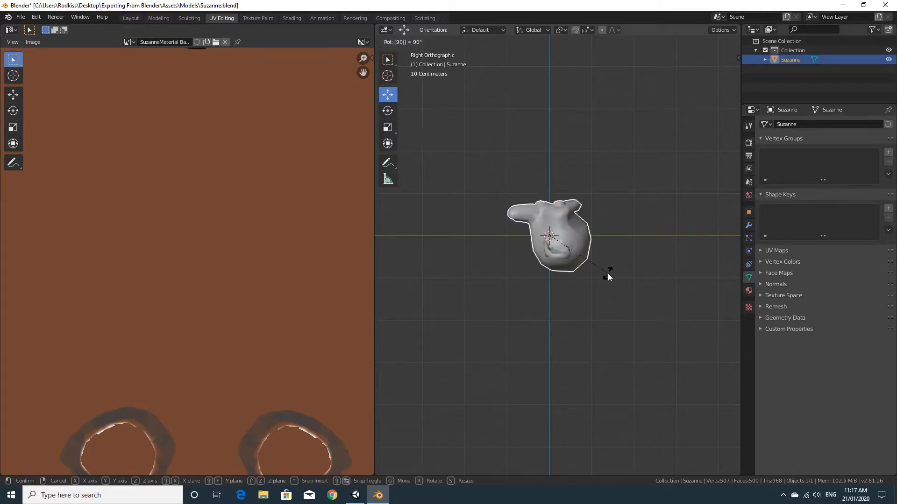
key(Return)
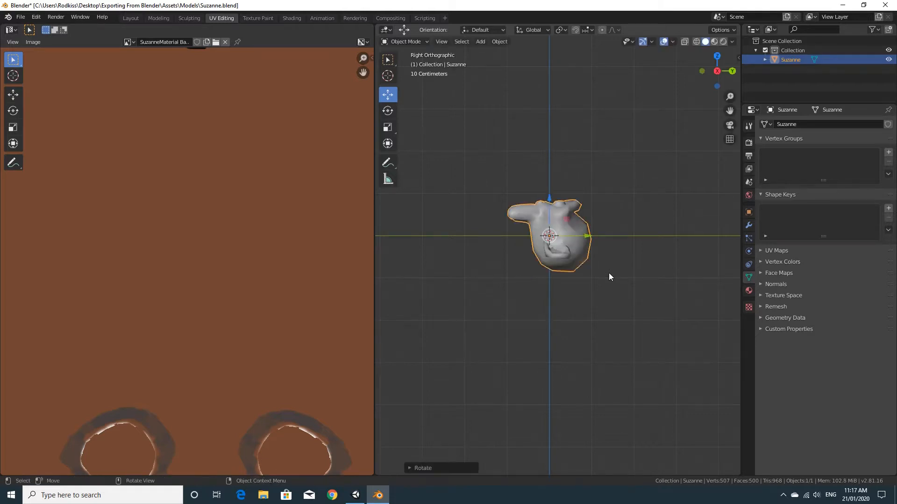
Enable the Screencast Keys display for the 3D viewport and hide the sidebar
click(737, 58)
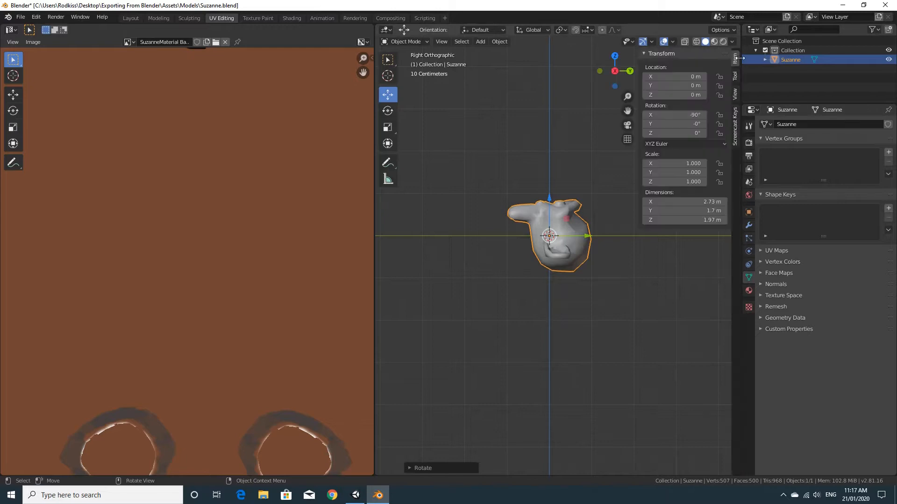
click(735, 127)
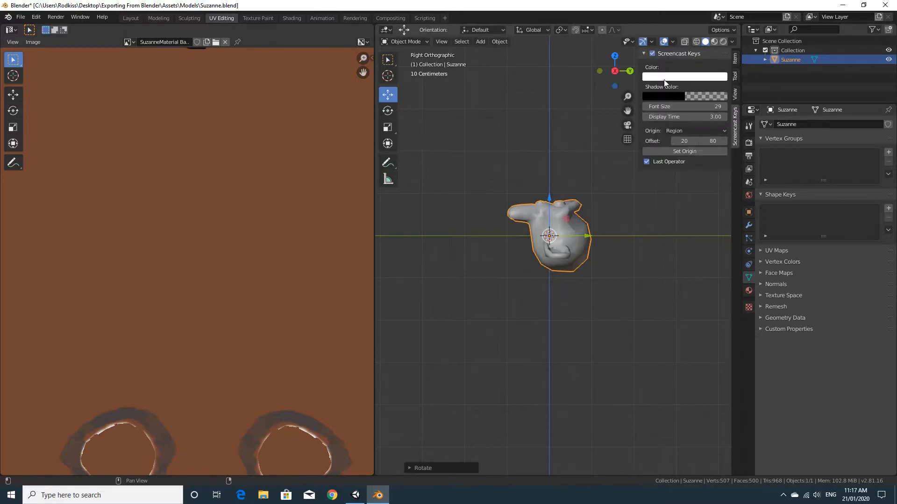
click(652, 54)
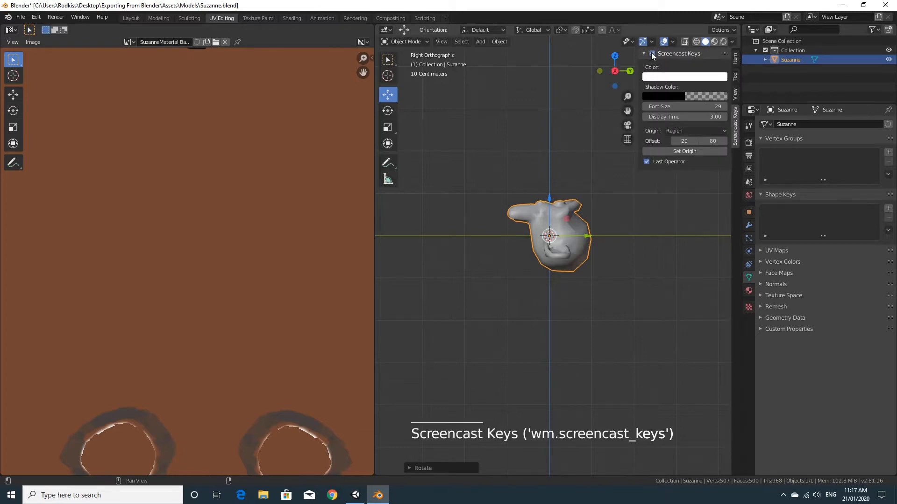
click(645, 53)
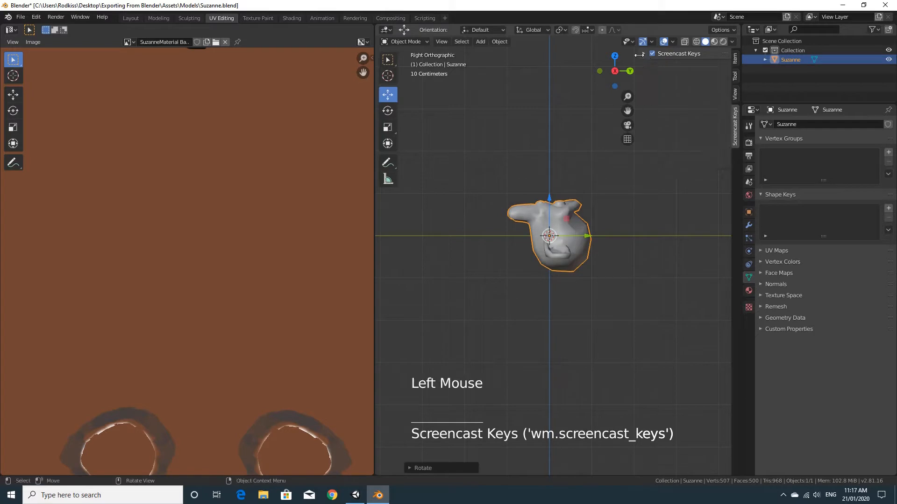
drag(639, 89, 726, 101)
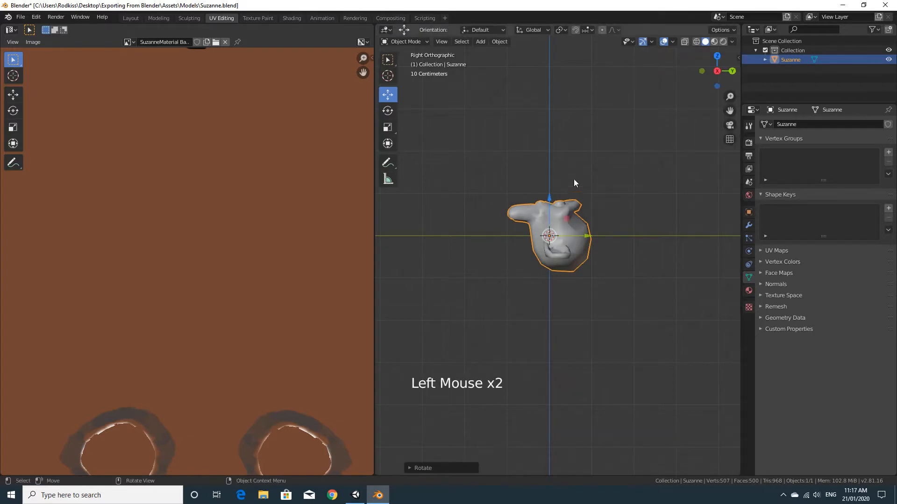
Apply Suzanne's rotation, and apply Rotation & Scale as well
middle_drag(574, 182, 621, 232)
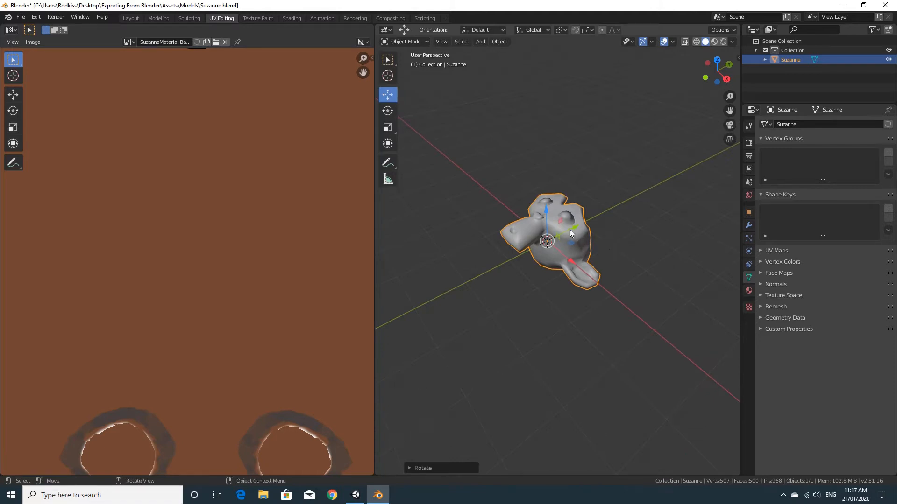
key(ctrl)
key(ctrl+a)
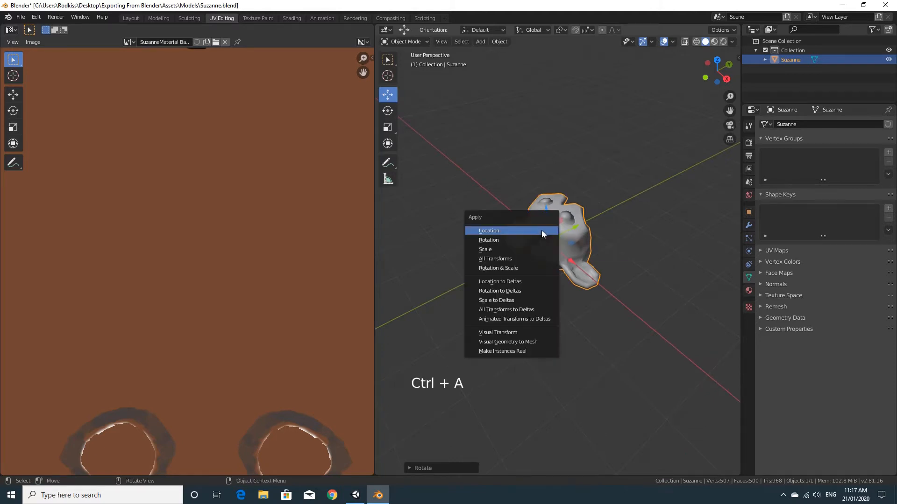
click(503, 240)
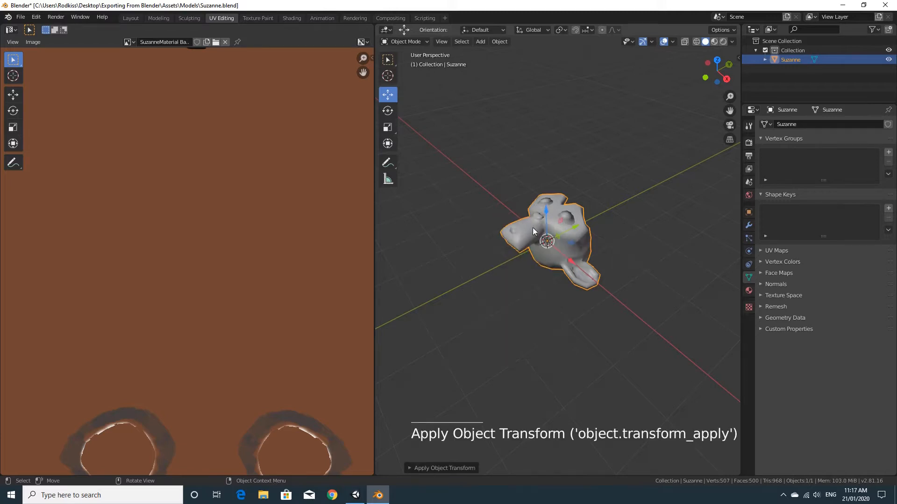
key(ctrl+a)
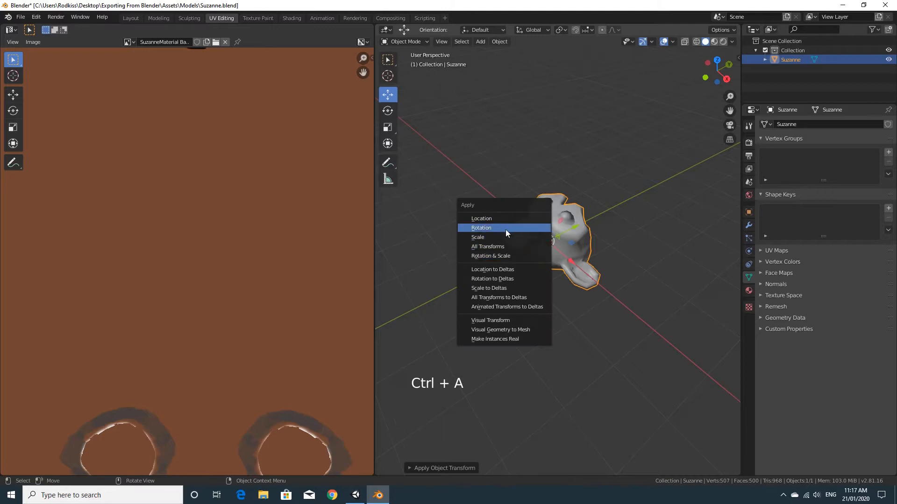
click(513, 255)
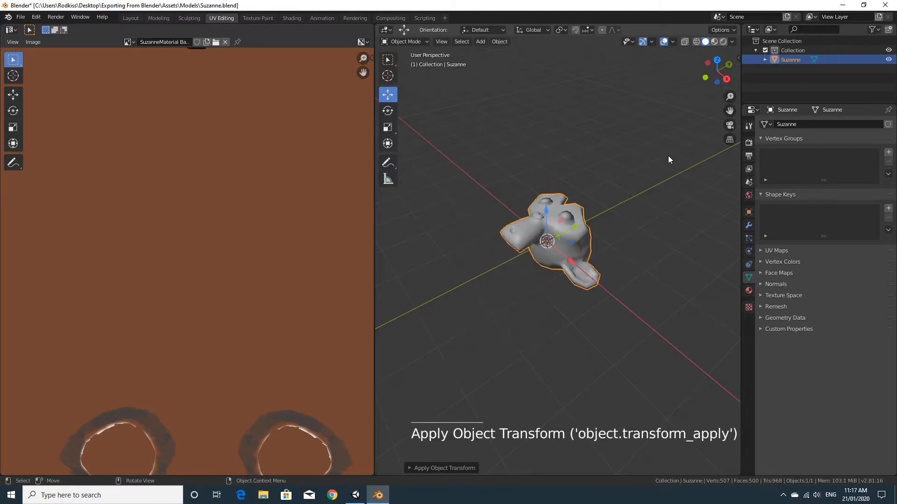
Check Suzanne's transform values and orientation in the viewport, and save the Blender file
click(739, 59)
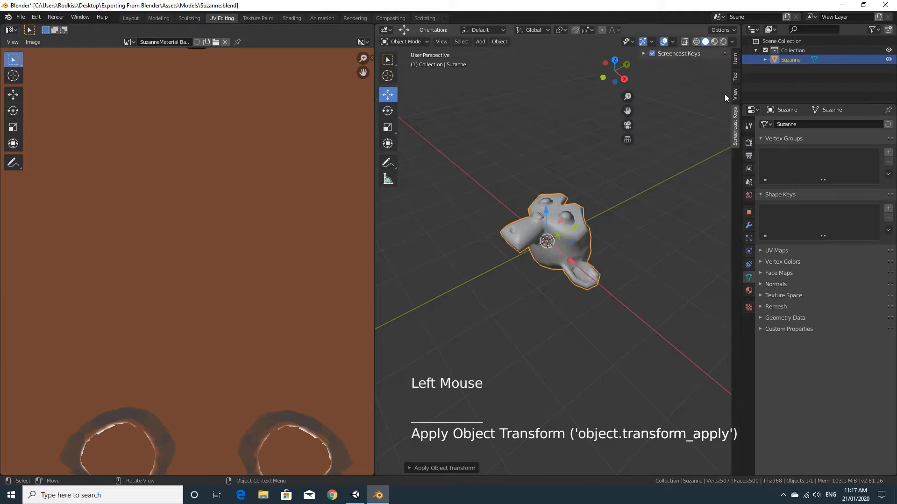
click(735, 60)
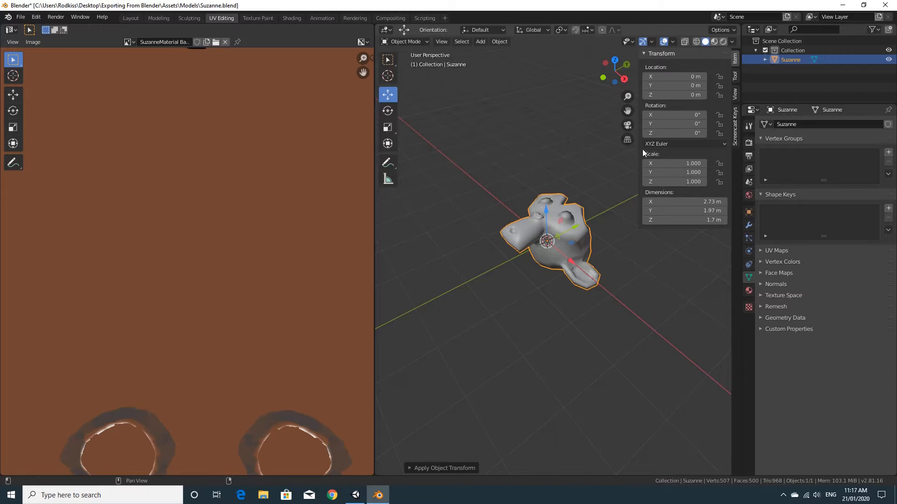
drag(639, 153, 766, 178)
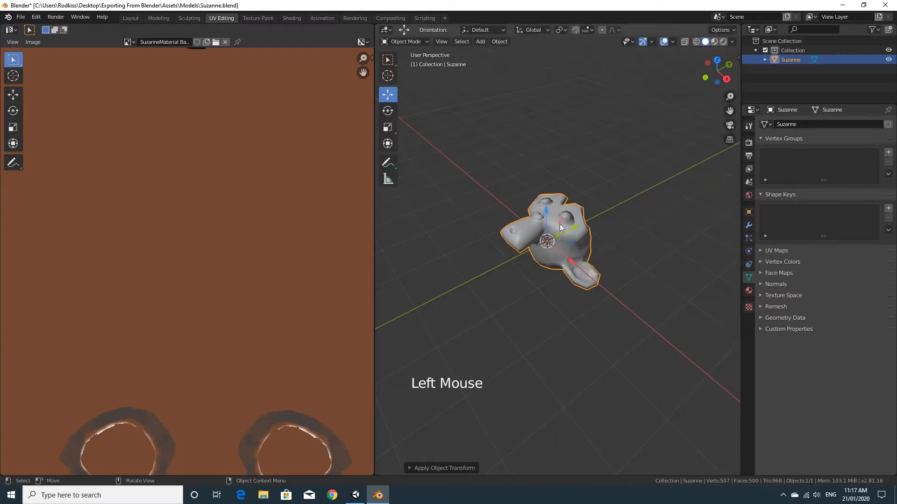
middle_drag(601, 259, 546, 235)
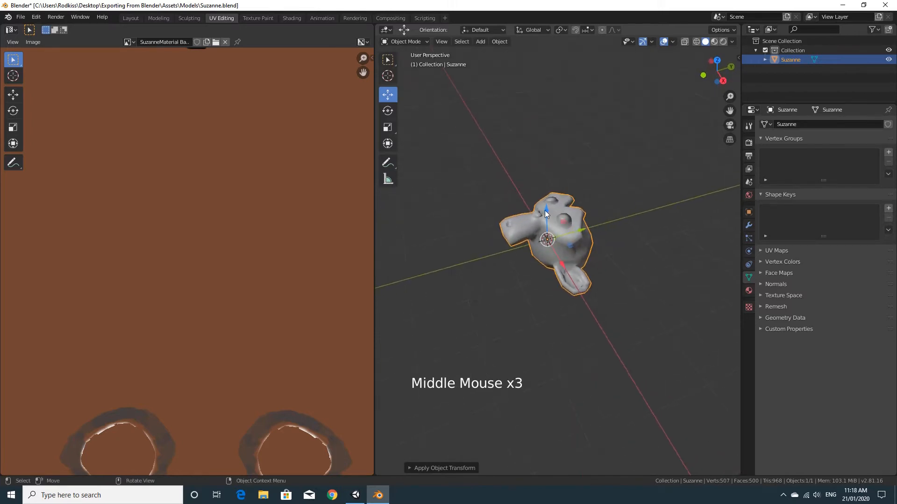
mouse_move(599, 220)
middle_down()
mouse_move(575, 209)
mouse_move(553, 213)
mouse_move(609, 206)
middle_up()
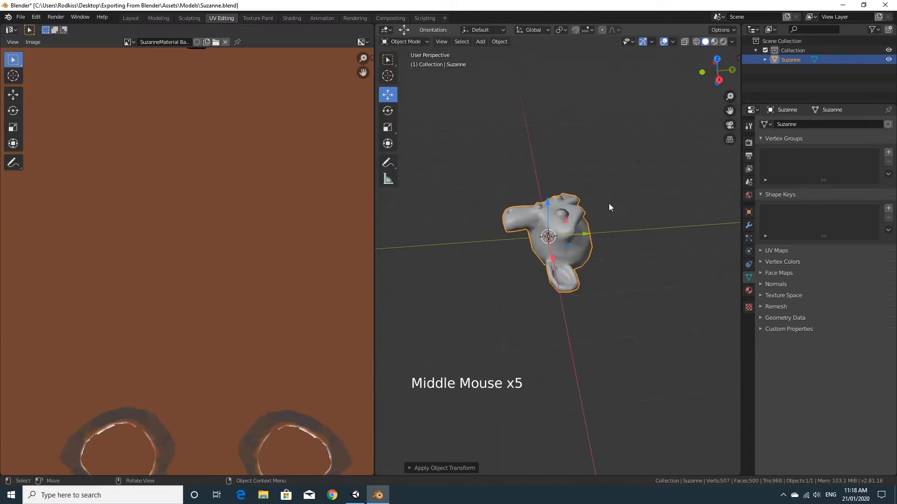
key(ctrl+s)
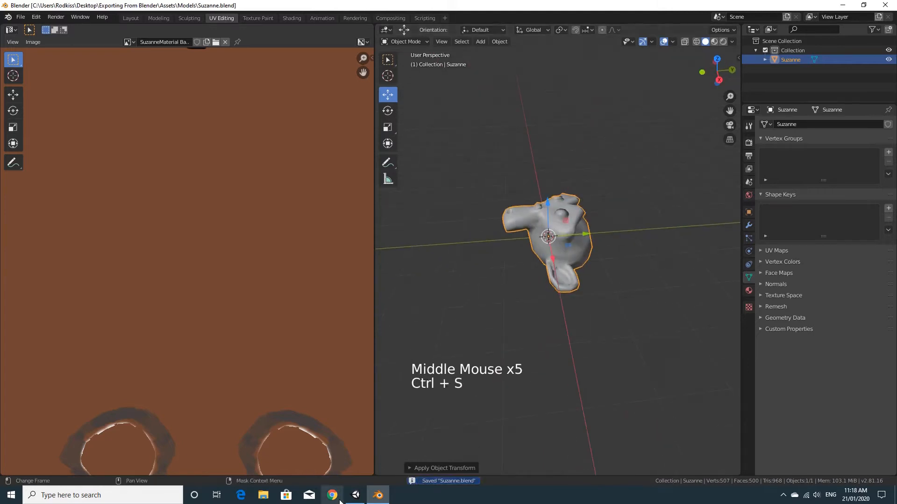
Switch to Unity, select Suzanne in the scene and set its X rotation to 0
click(355, 495)
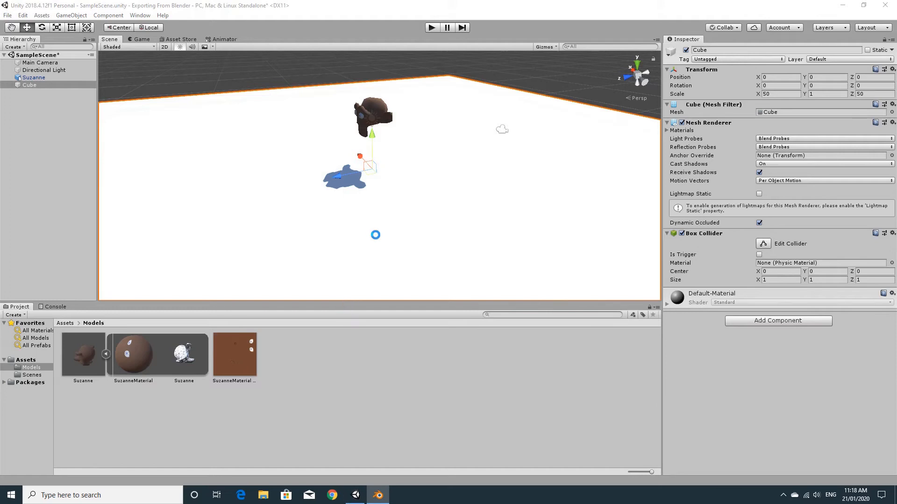
click(382, 124)
click(54, 78)
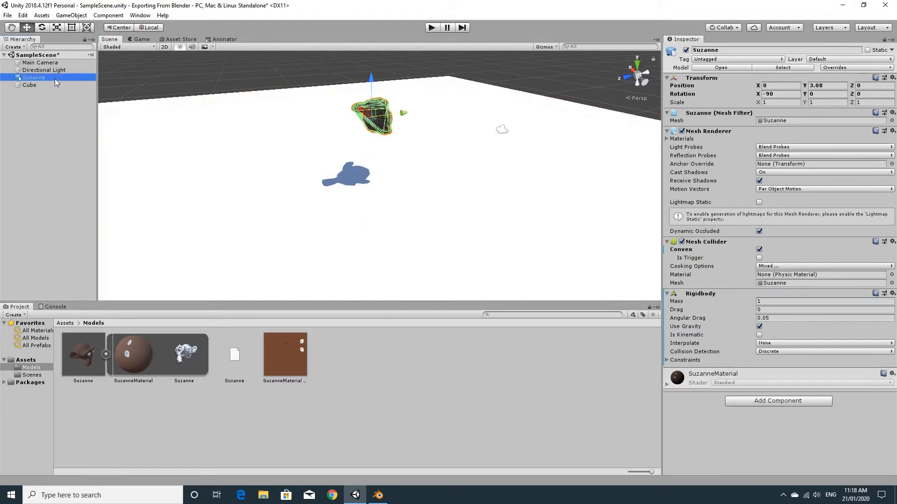
click(780, 94)
text(0)
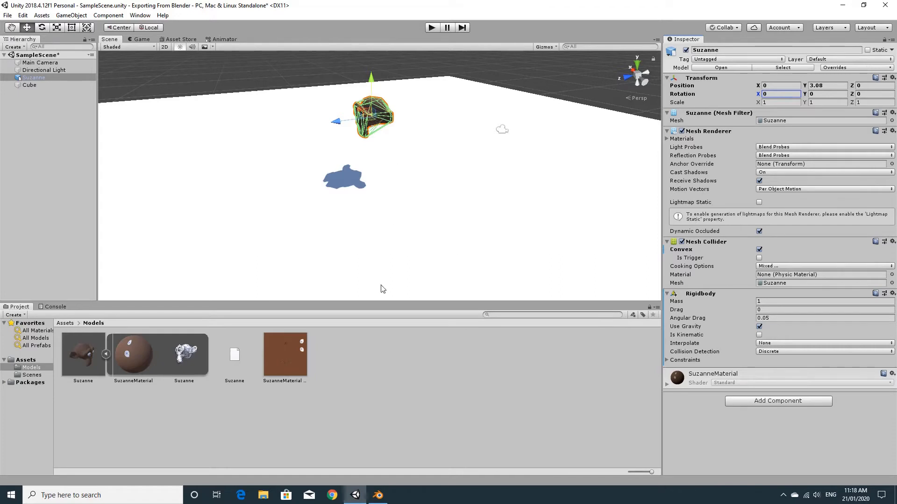
Switch to Blender and rotate Suzanne by -90° in the right orthographic view
click(378, 495)
mouse_move(567, 273)
middle_down()
mouse_move(587, 270)
mouse_move(581, 262)
middle_up()
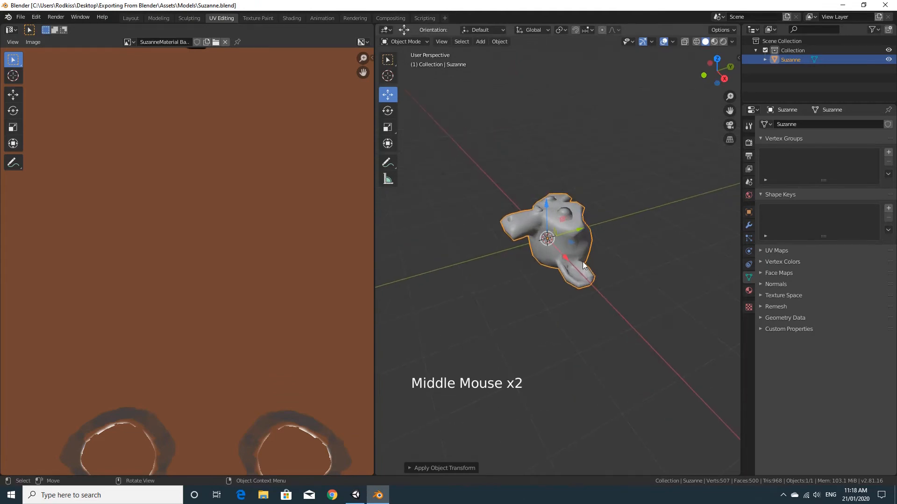
middle_drag(610, 262, 606, 263)
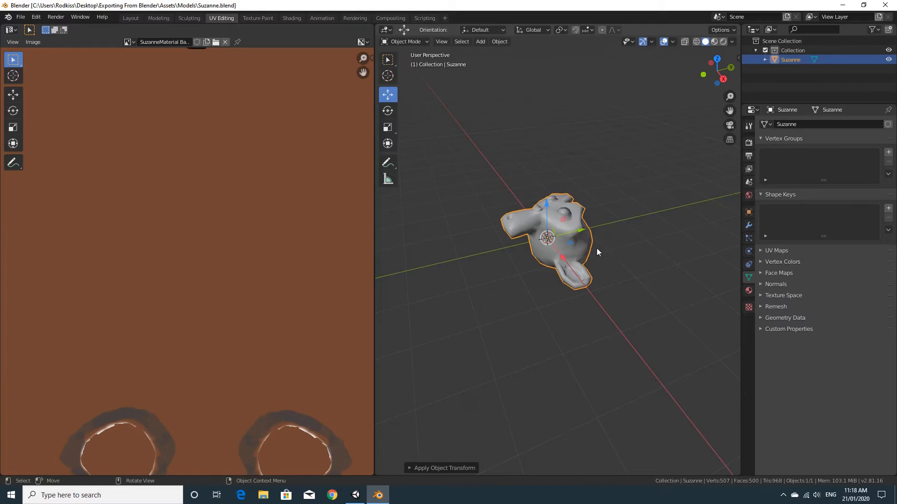
key(KP_3)
key(r)
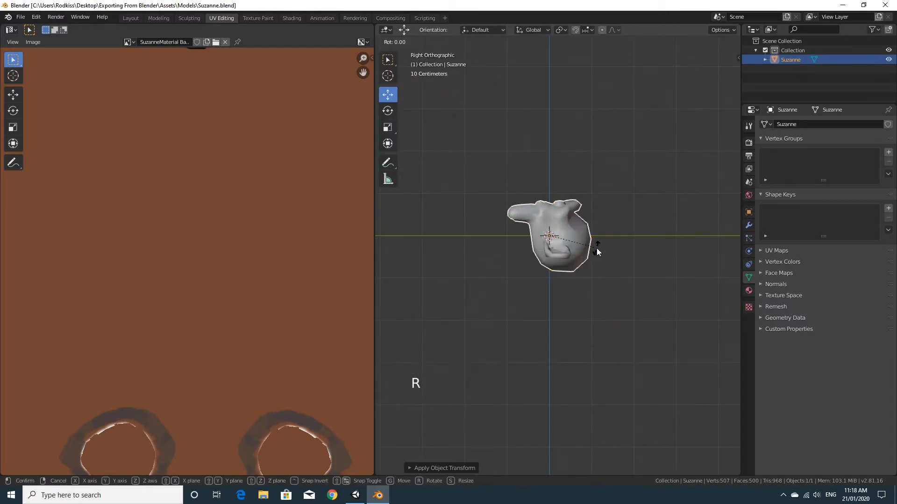
text(-90)
key(Return)
middle_drag(515, 268, 602, 246)
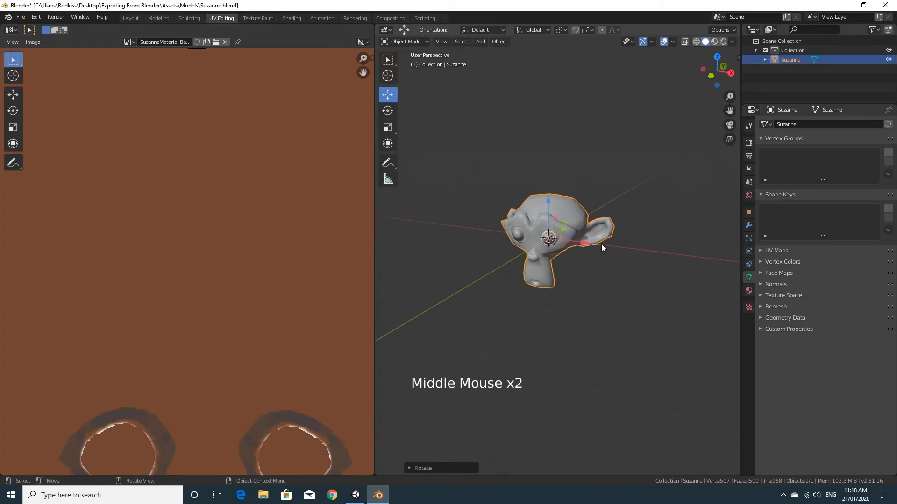
Display Suzanne's transform values and set the transform orientation to Local to inspect its local axes
click(571, 213)
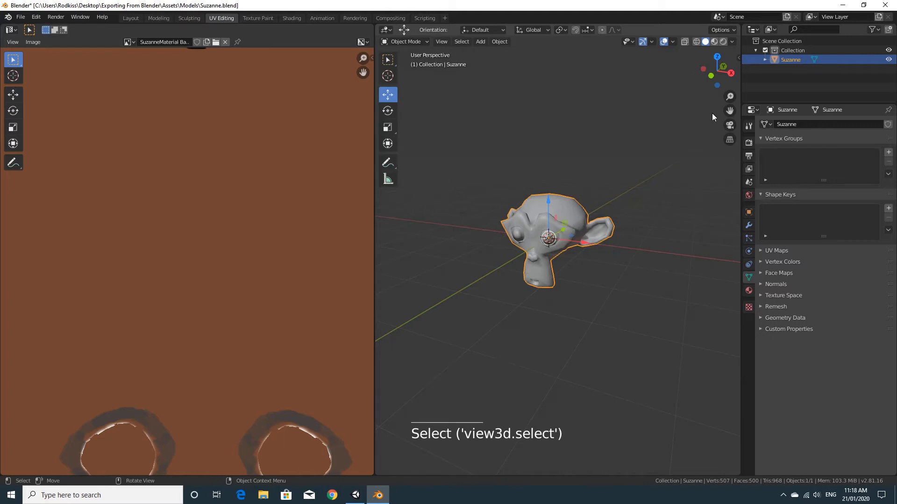
click(739, 58)
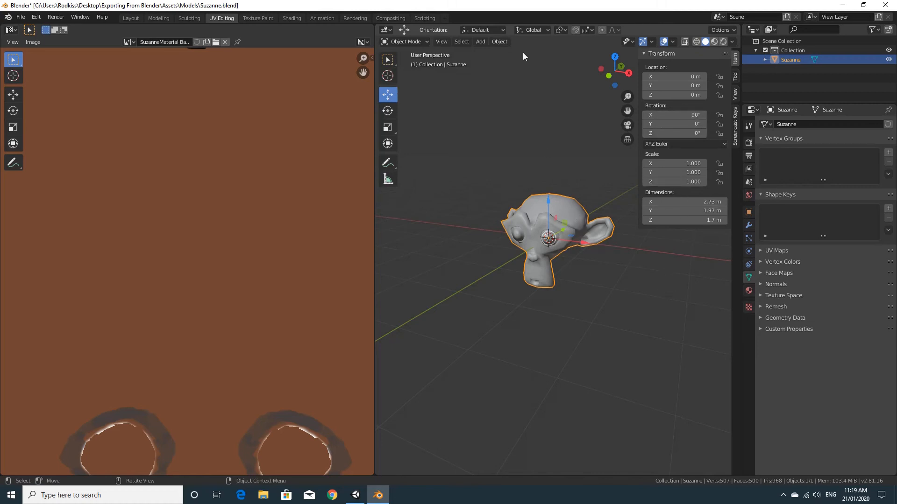
click(533, 30)
click(519, 68)
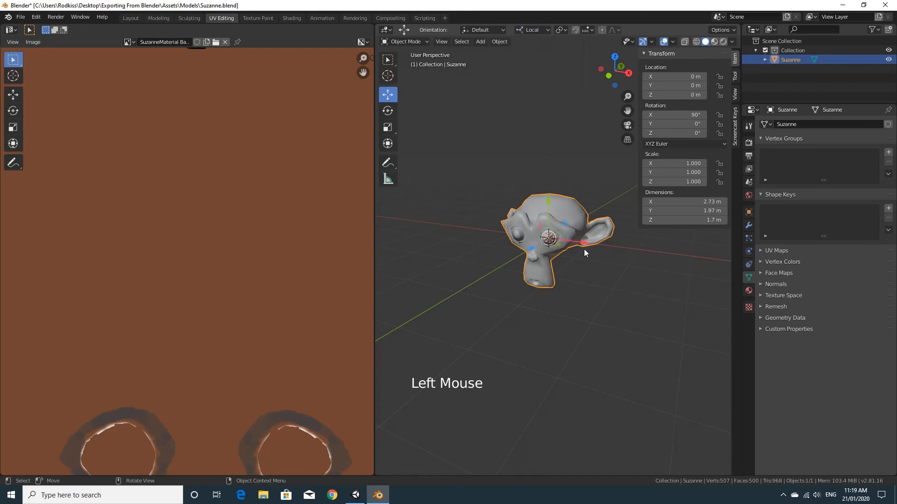
middle_drag(584, 249, 506, 252)
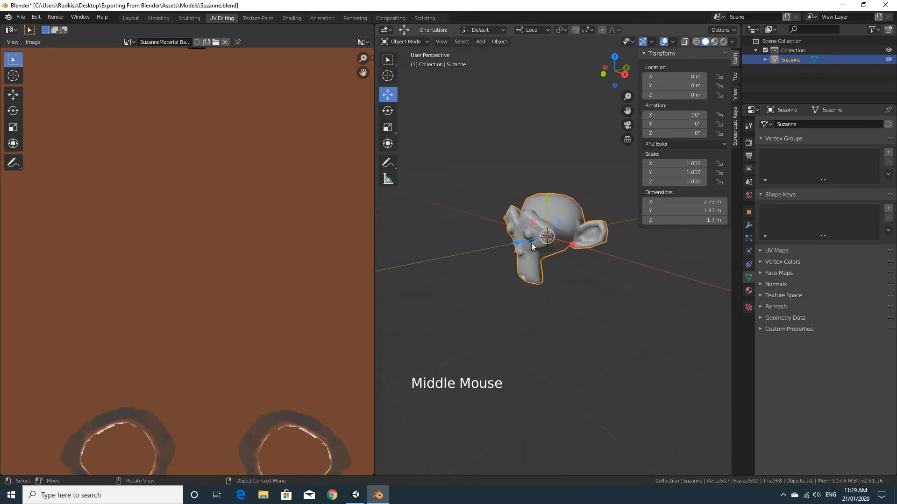